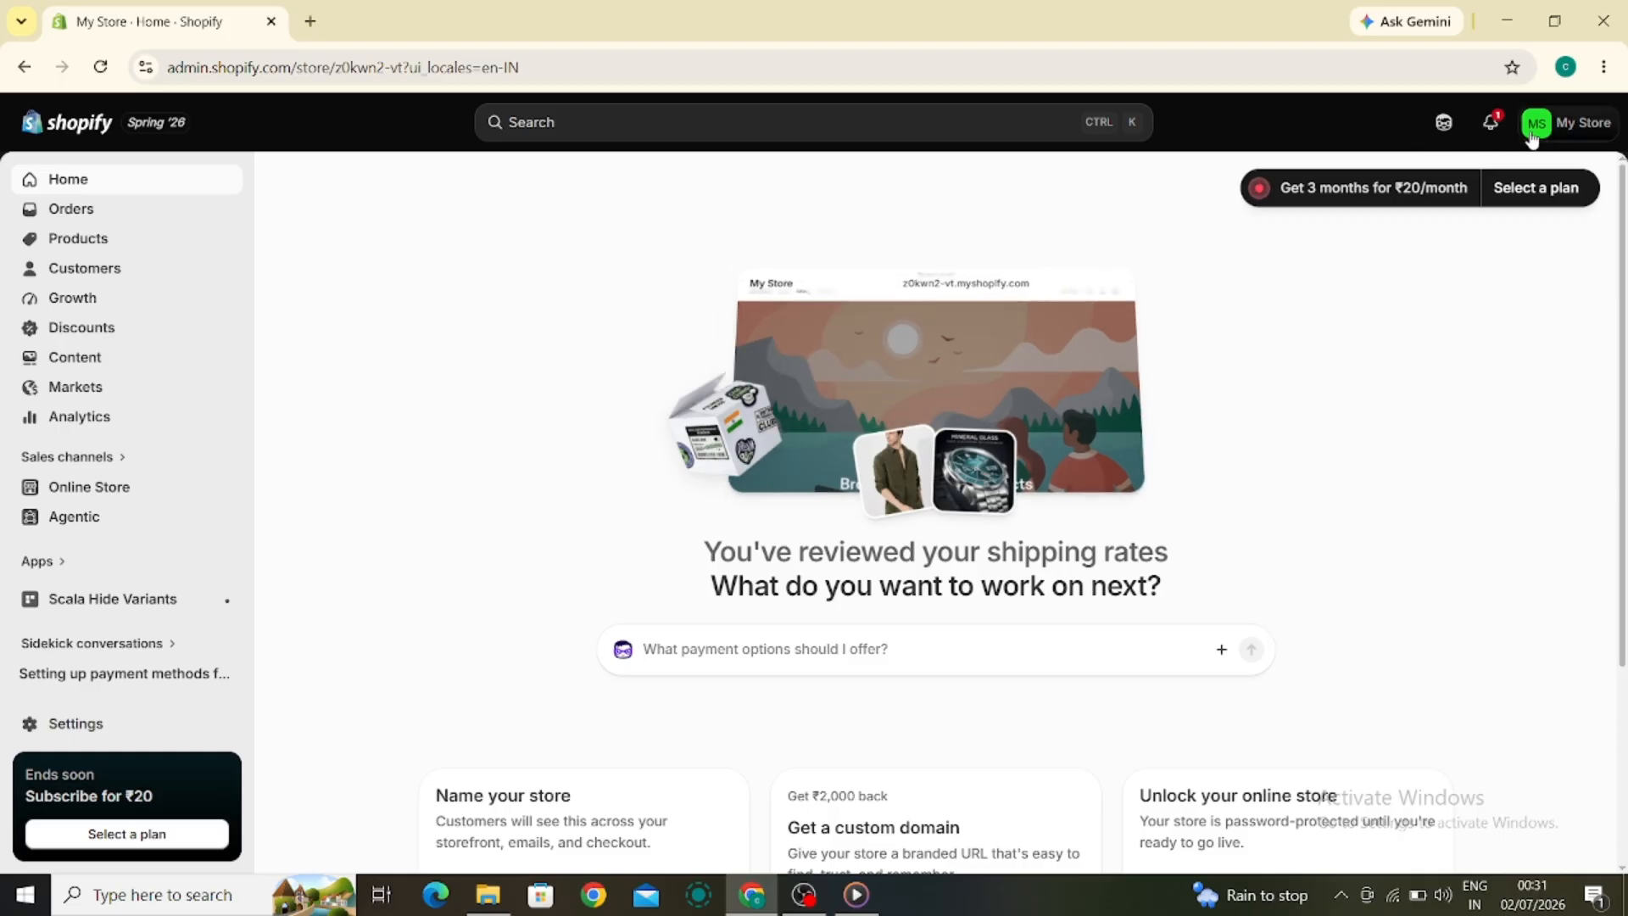
left_click(1563, 123)
left_click(1417, 387)
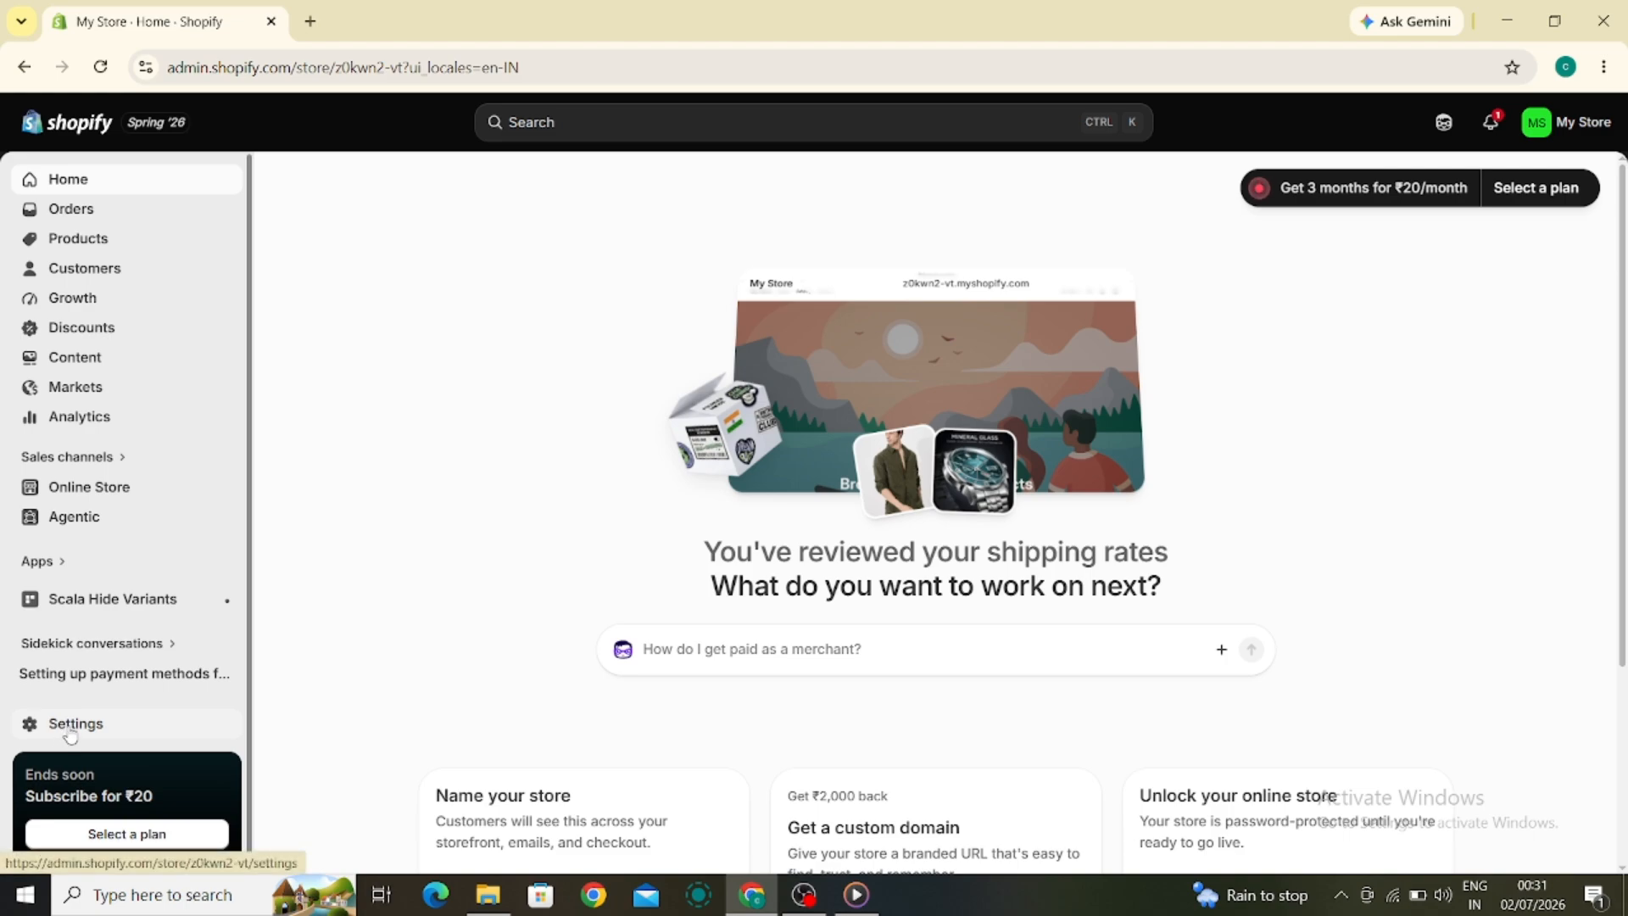
Start a new market in Markets and name it "uk"
left_click(74, 388)
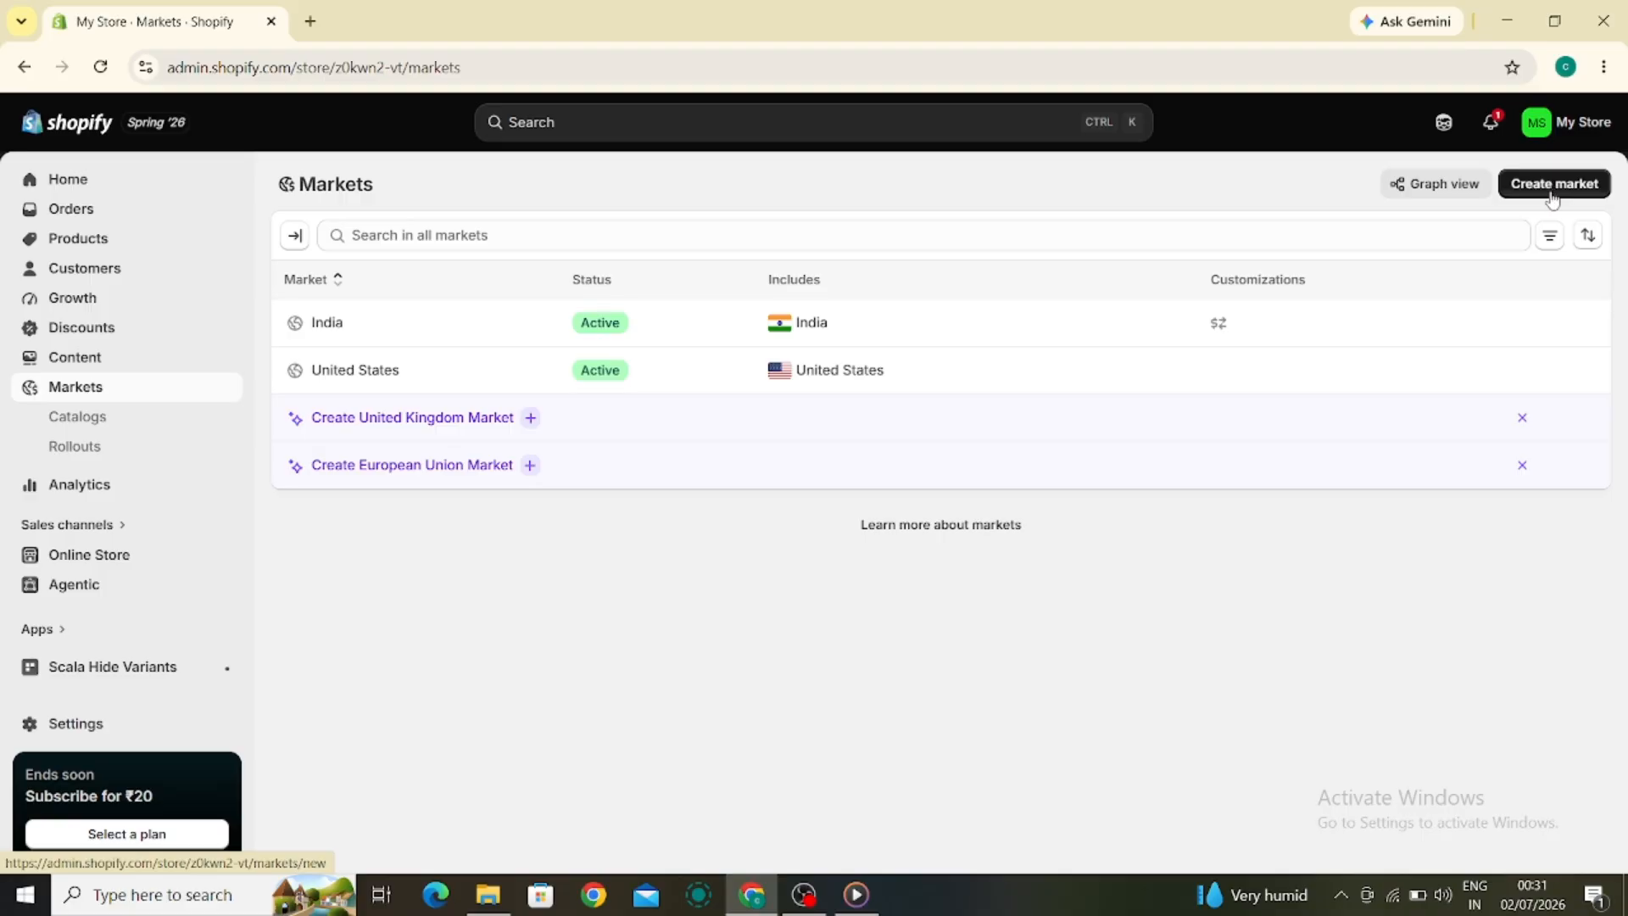
left_click(1526, 197)
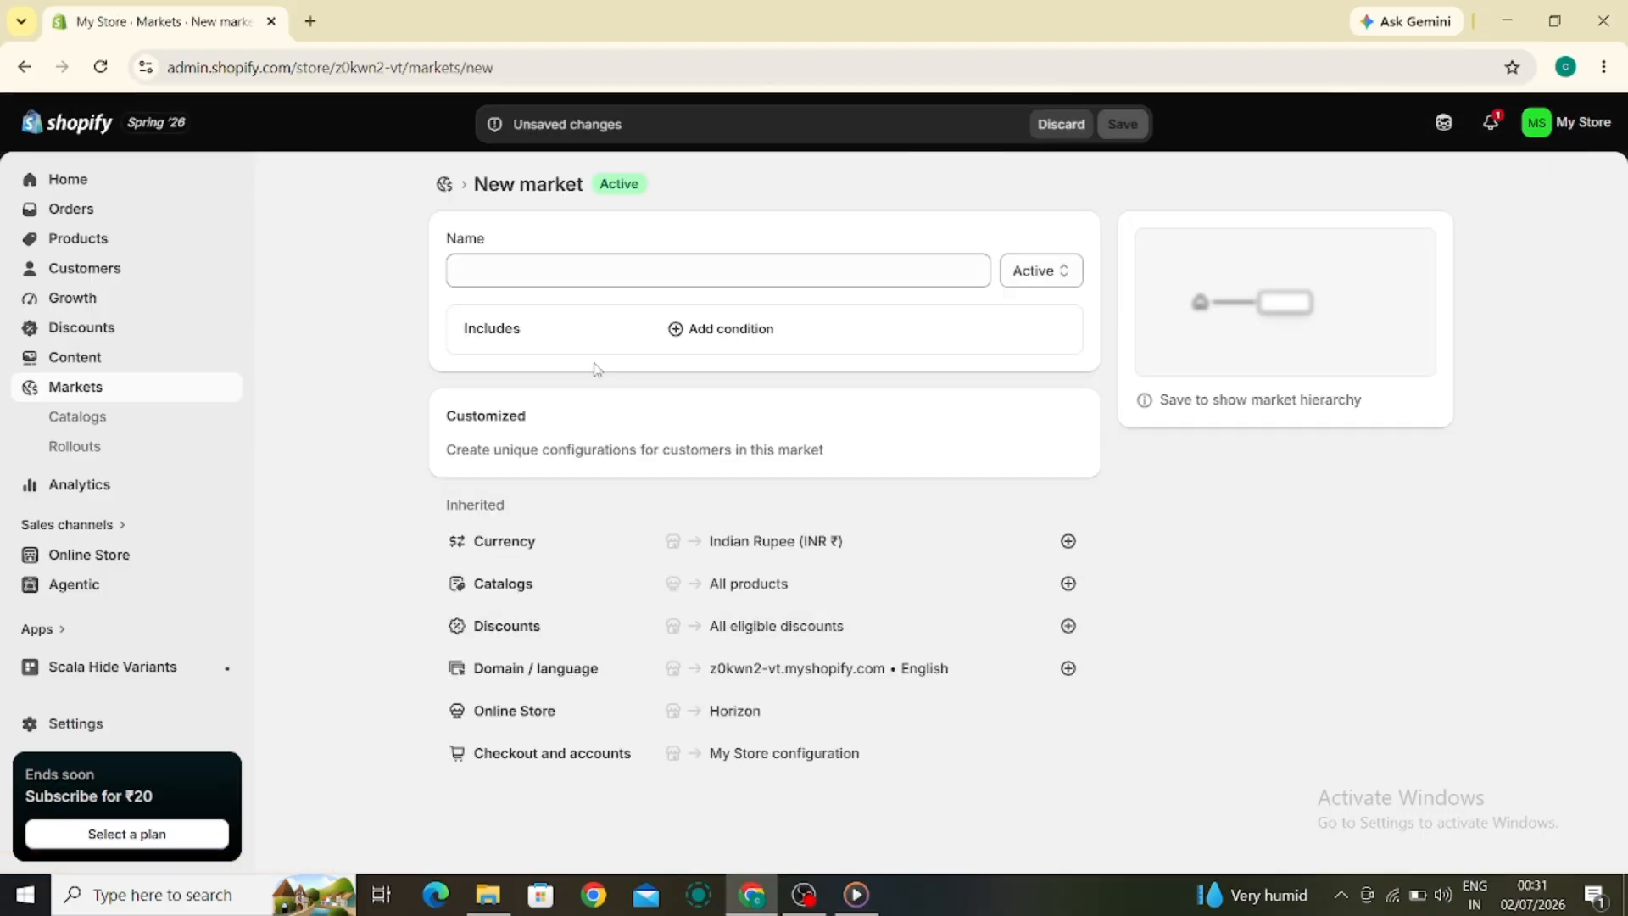
left_click(596, 274)
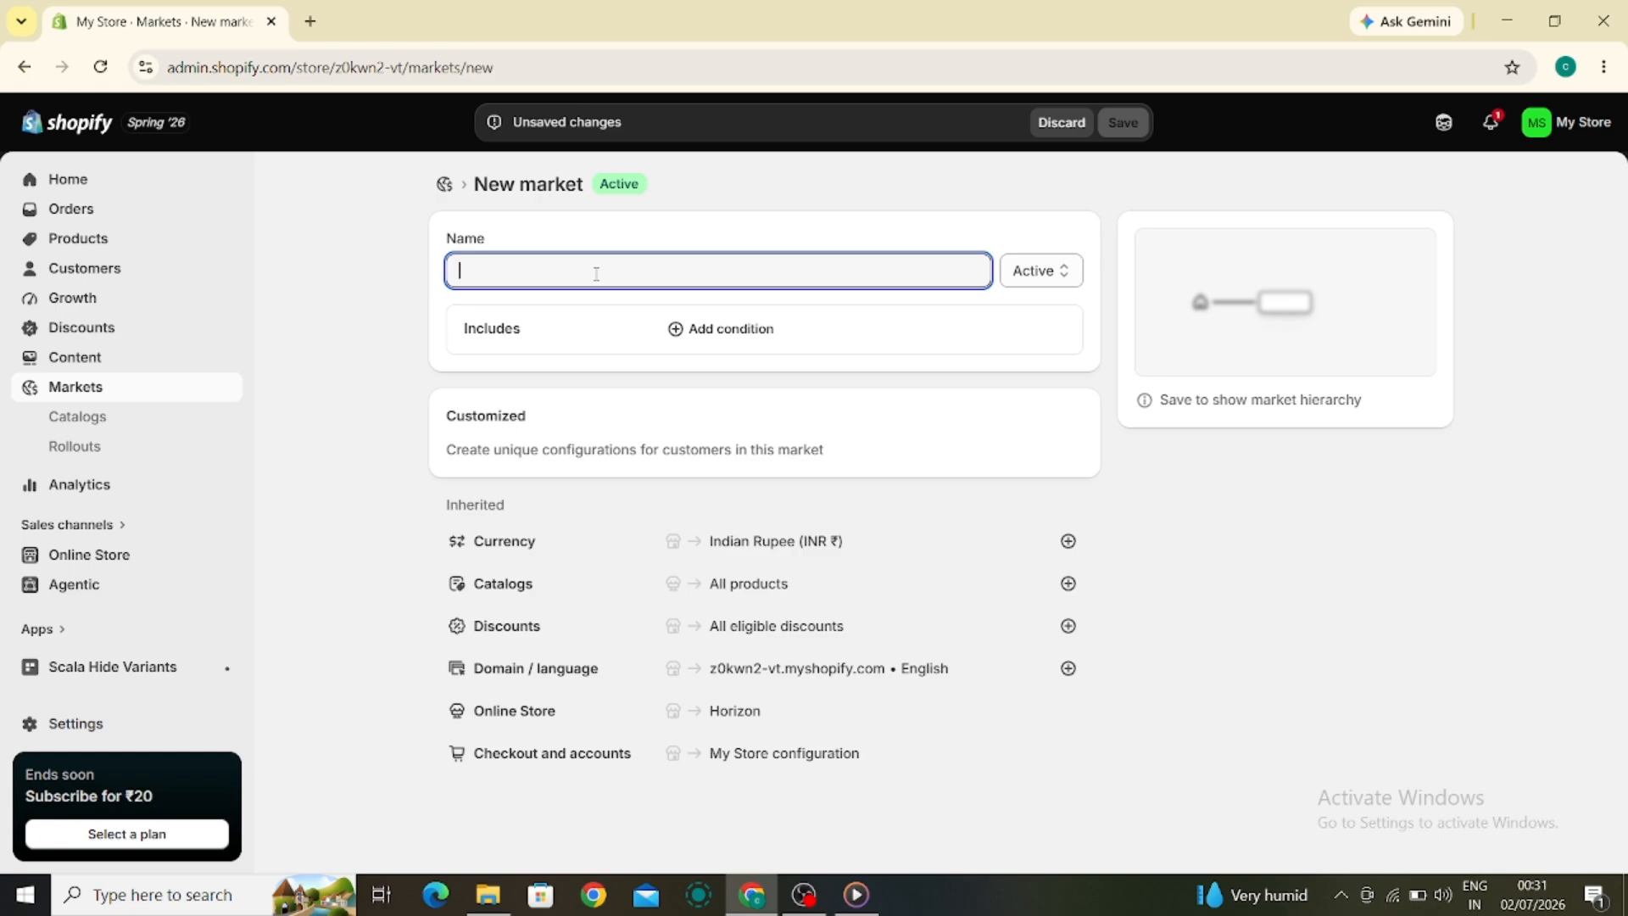
type("uk")
Add United Kingdom as the new market's included region and save the market
left_click(599, 347)
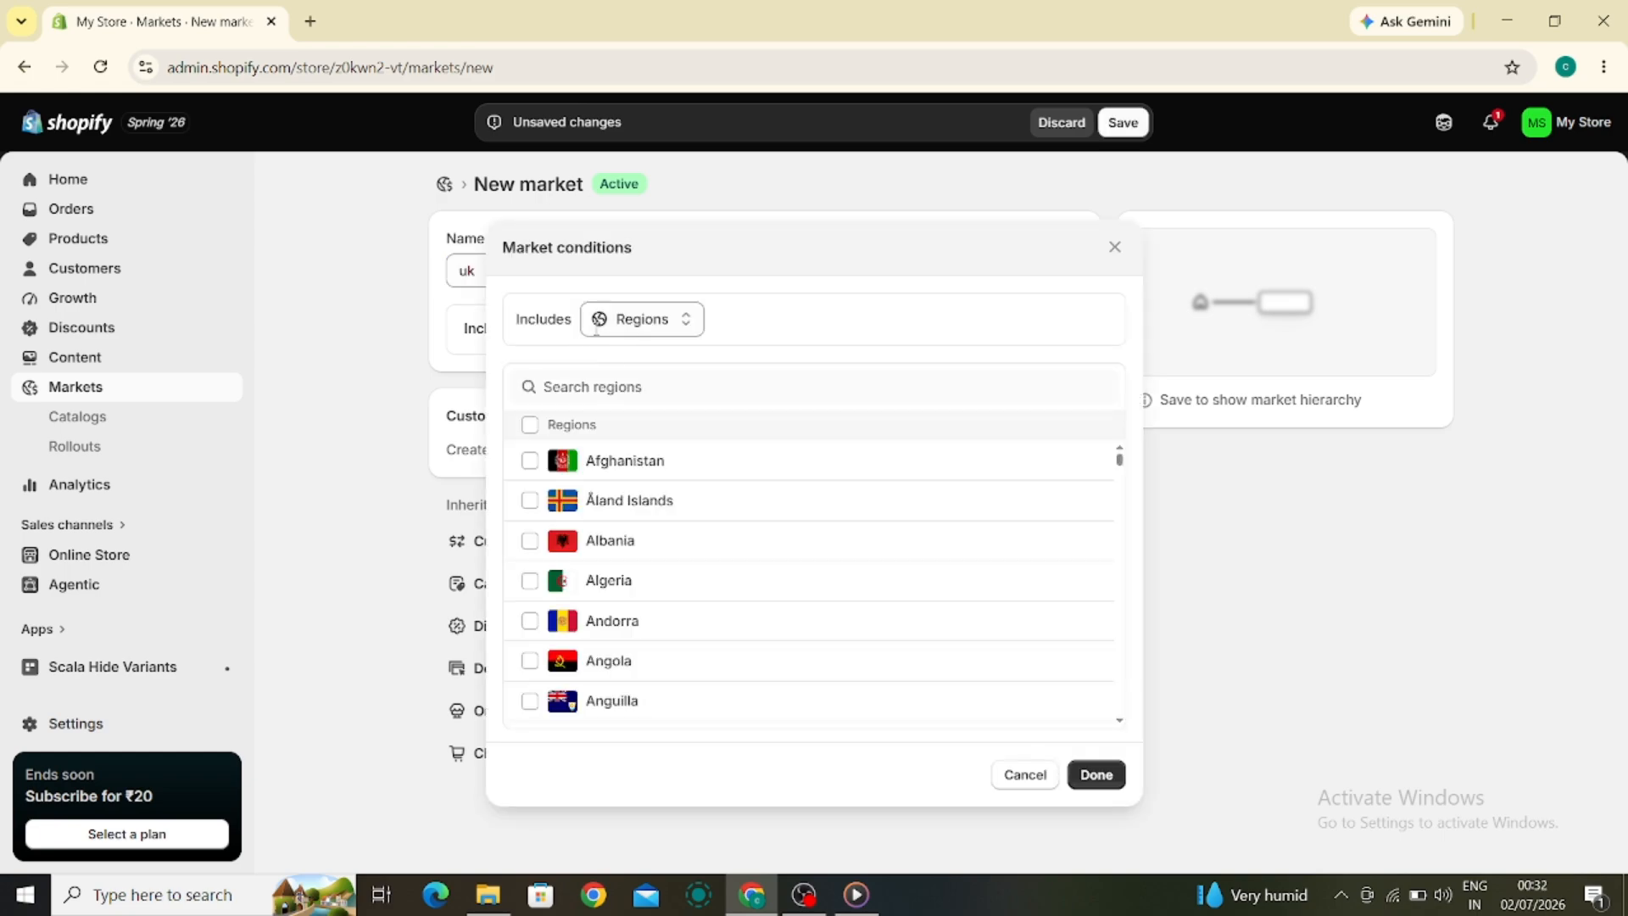
left_click(625, 387)
type("uni")
left_click(530, 581)
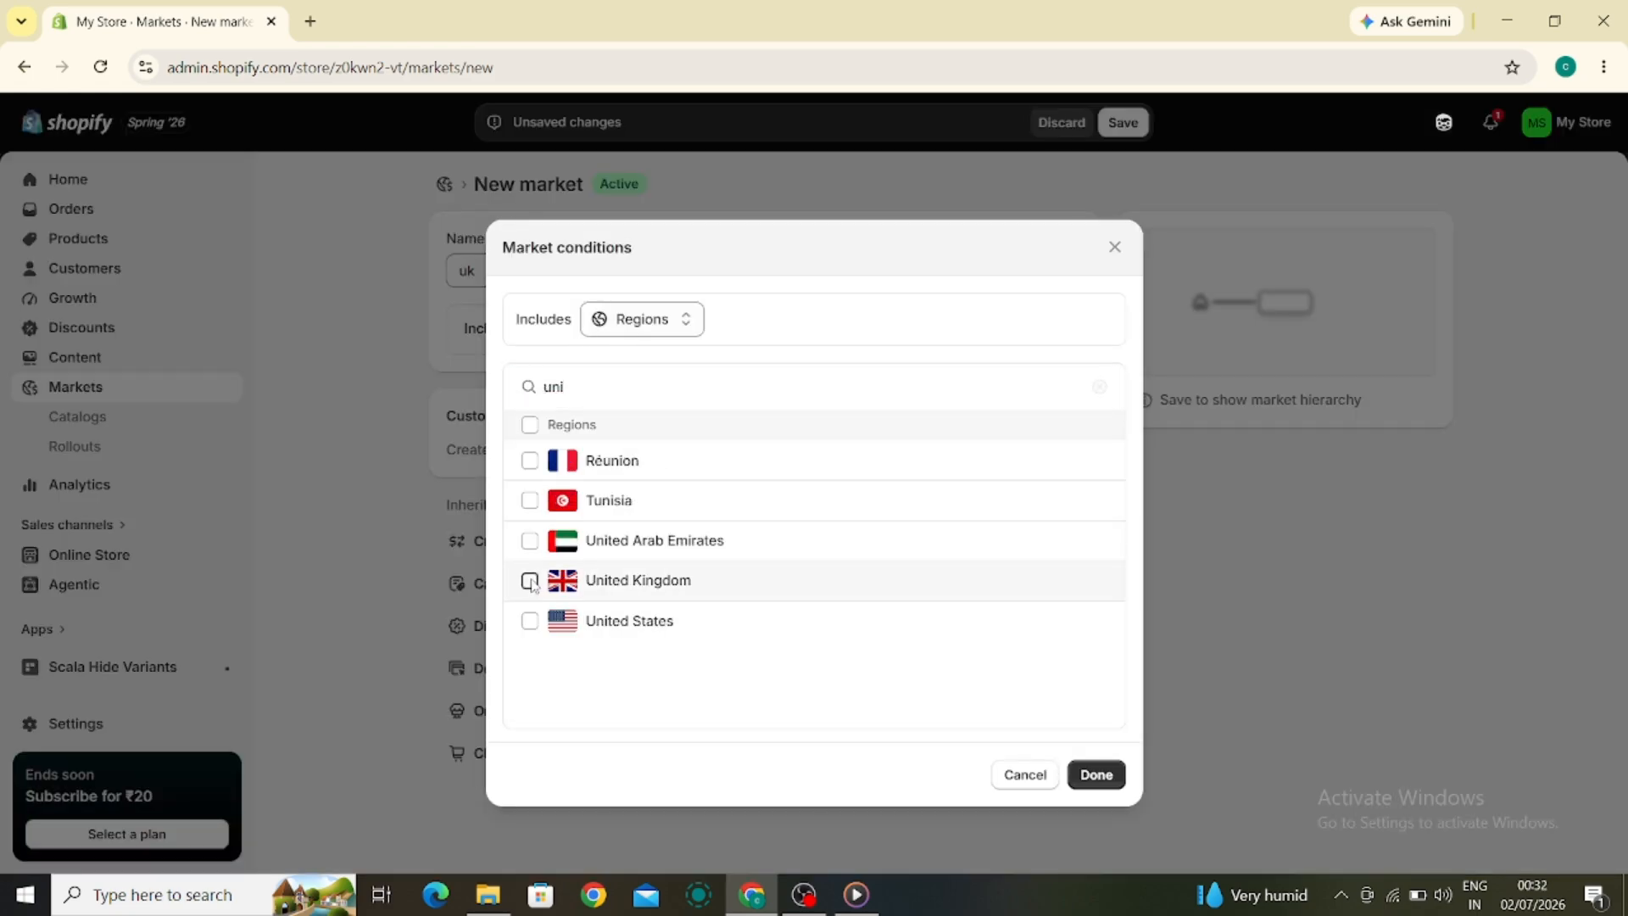
left_click(1094, 775)
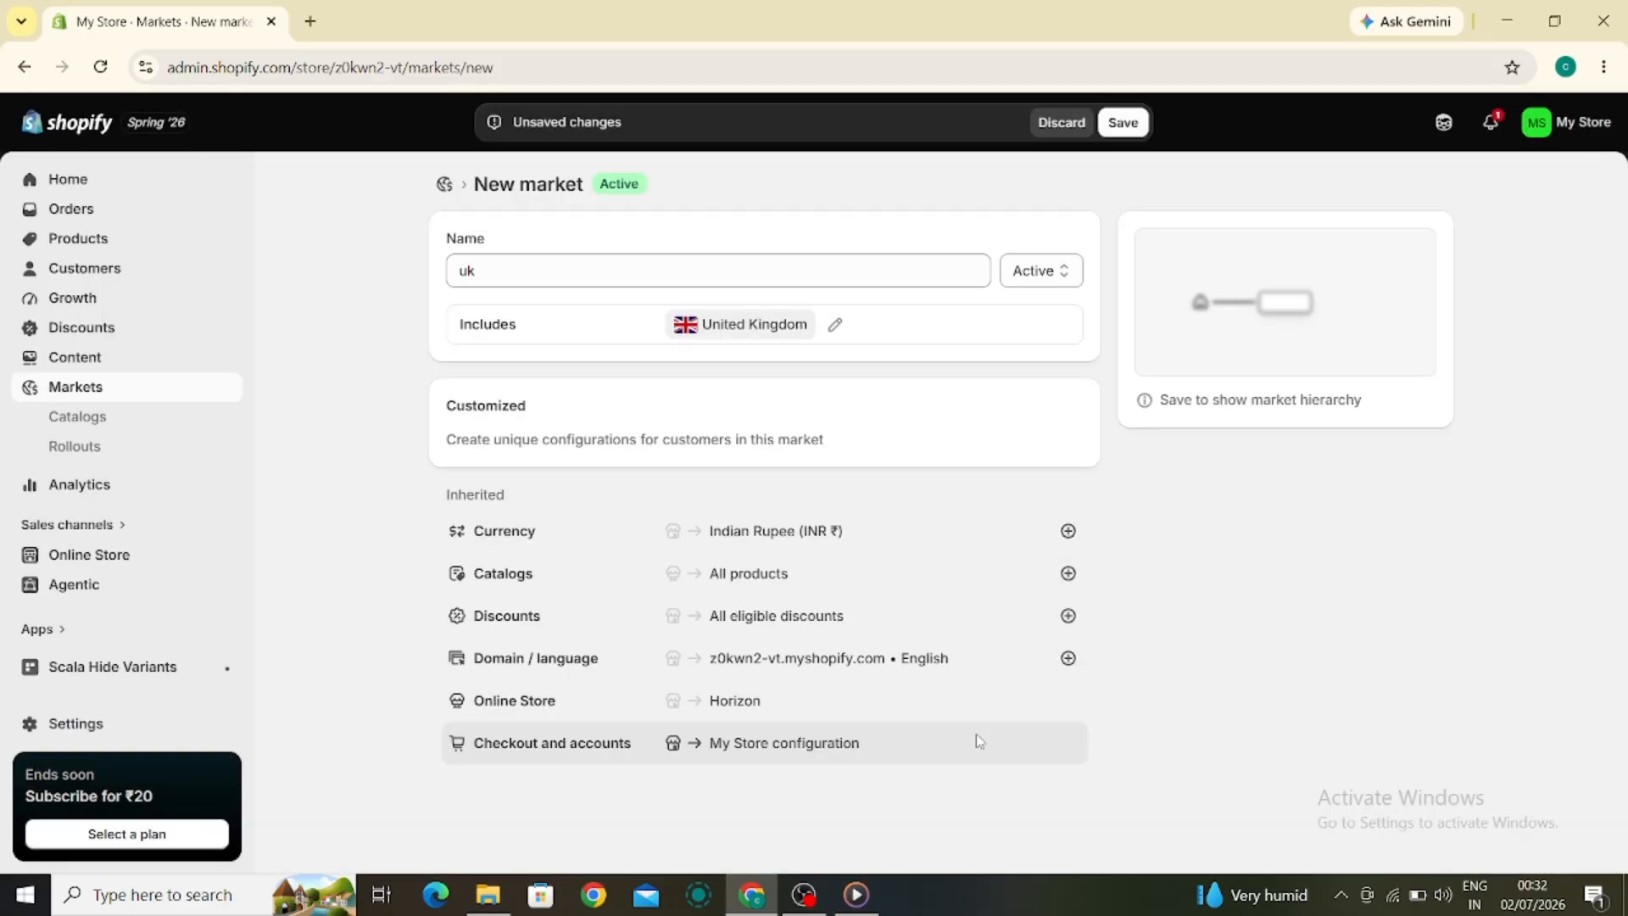
left_click(1118, 124)
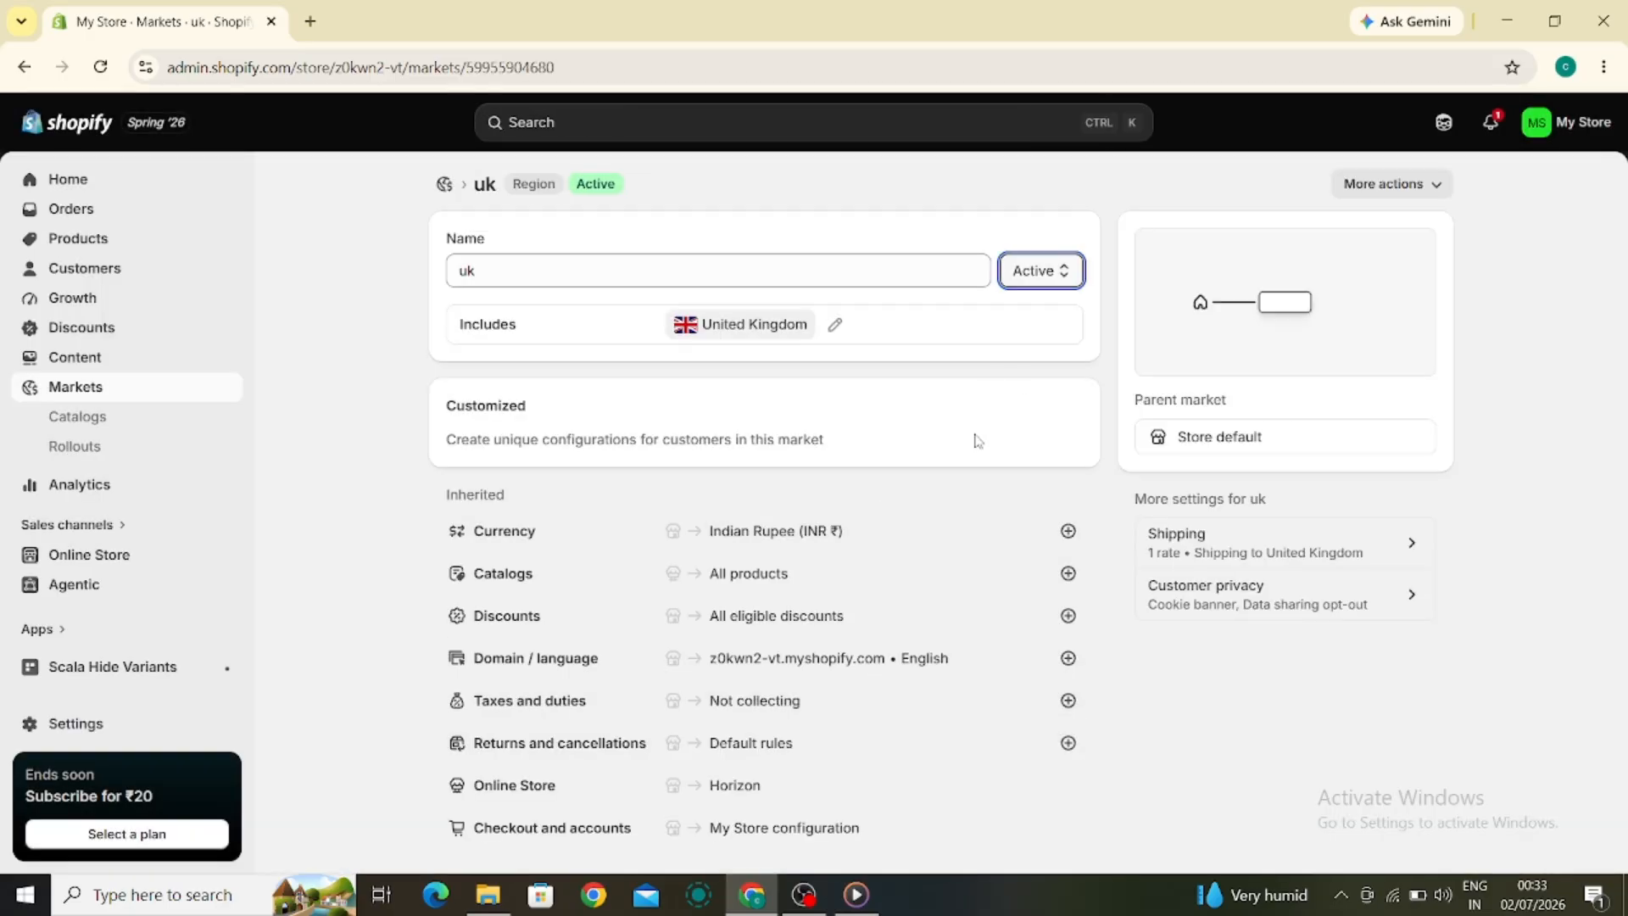
Inspect the uk market's product and currency settings in the markets graph view, and return to the market's page
left_click(1200, 336)
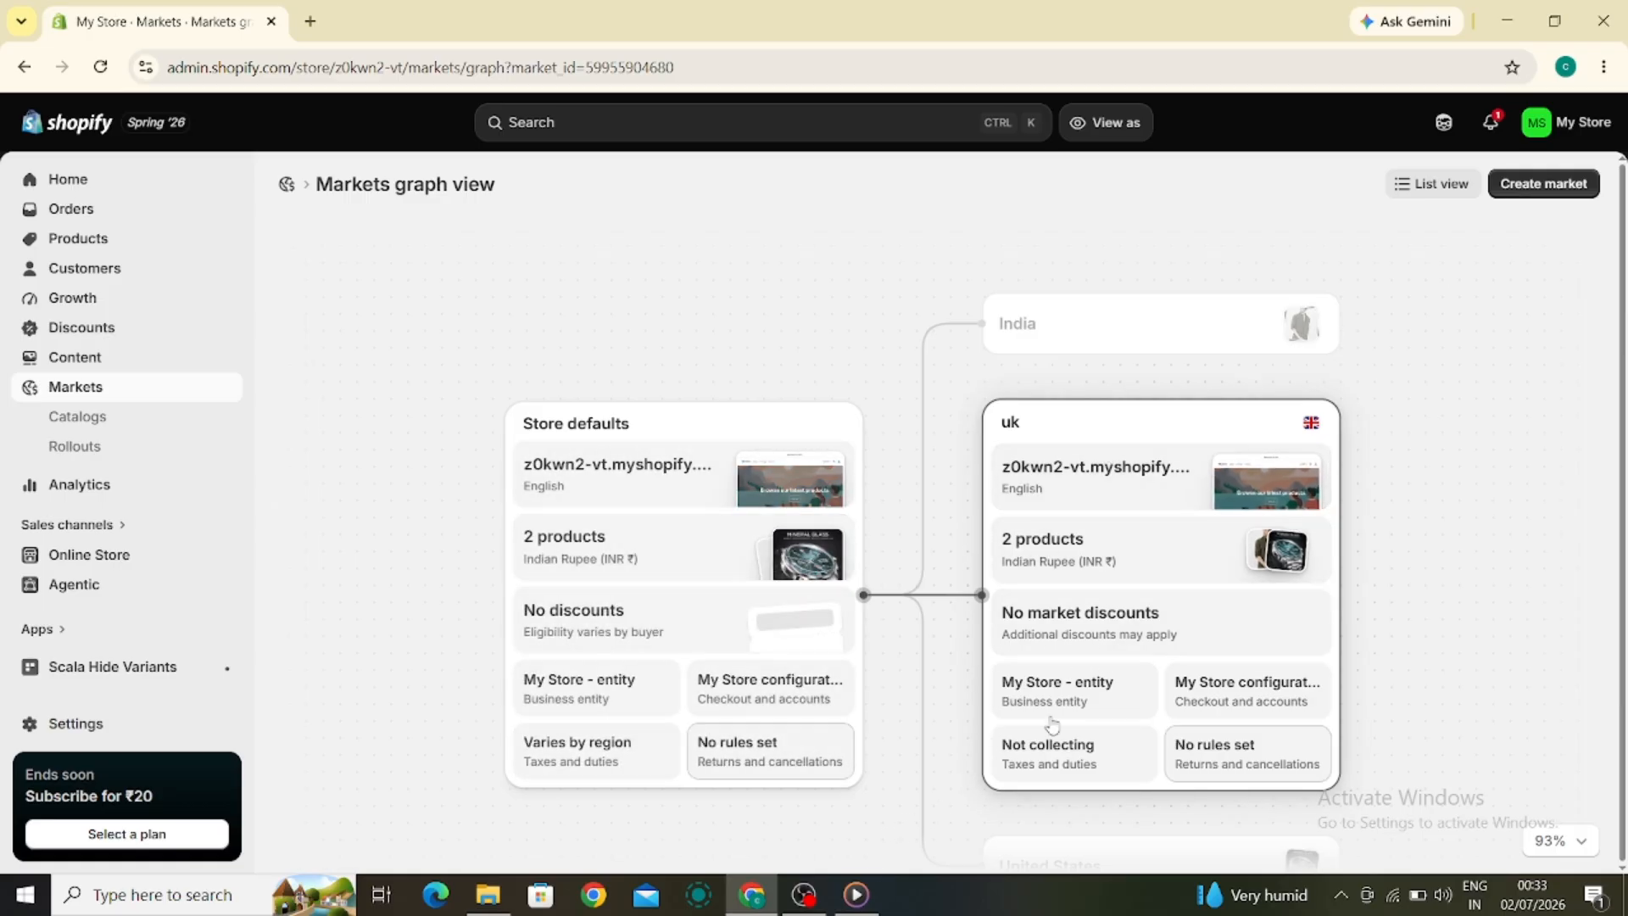
left_click(1080, 570)
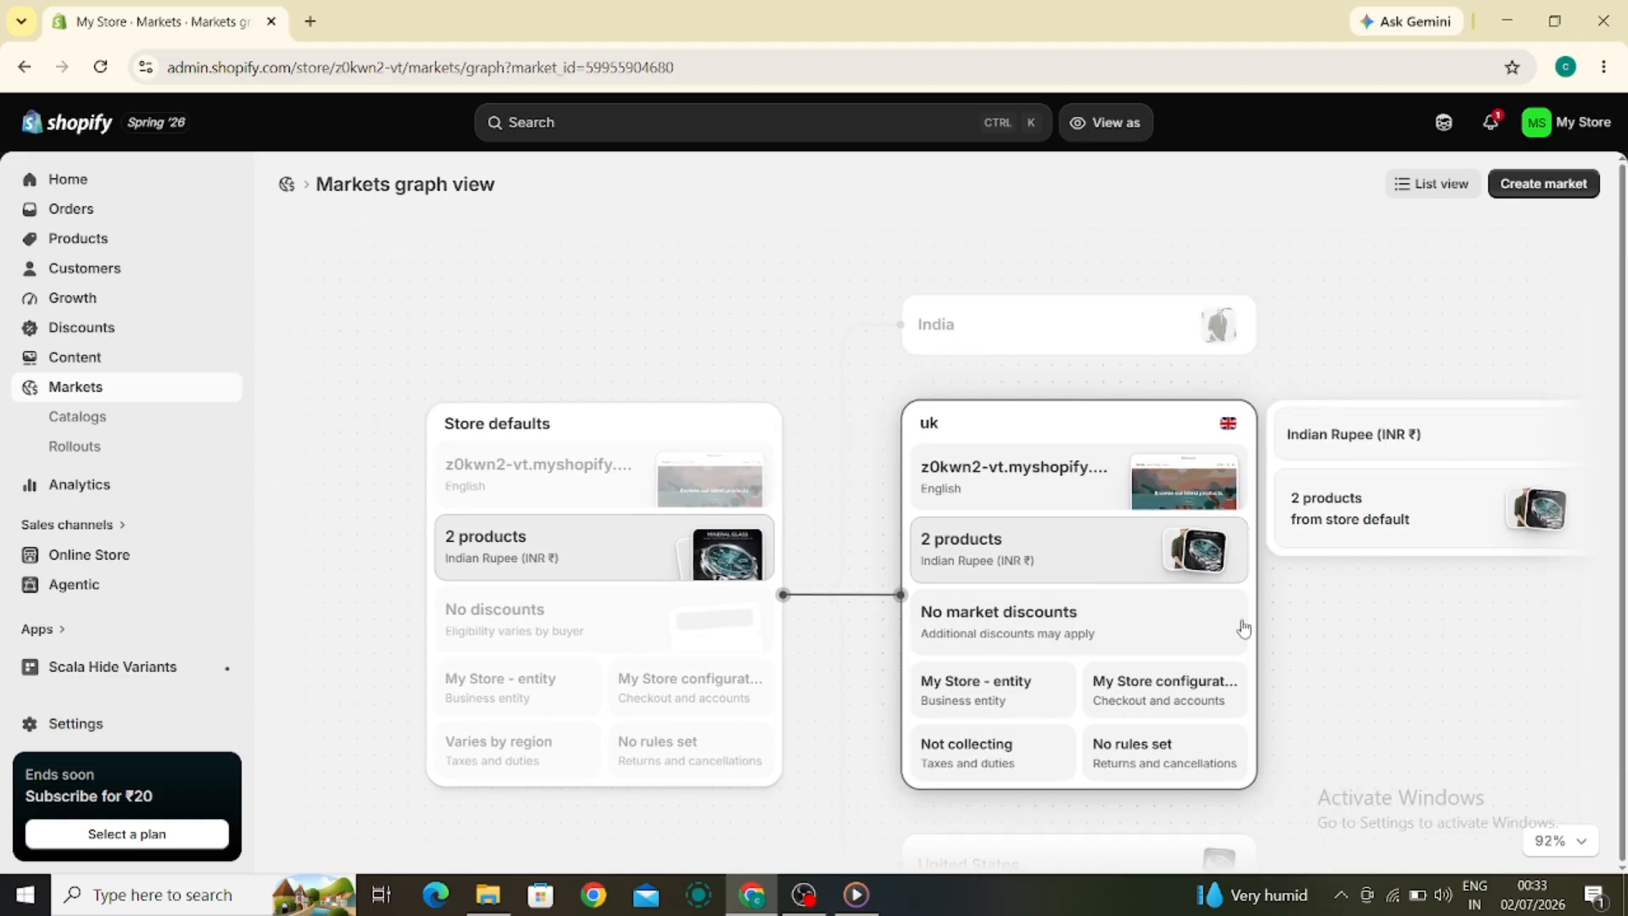
left_click(1257, 504)
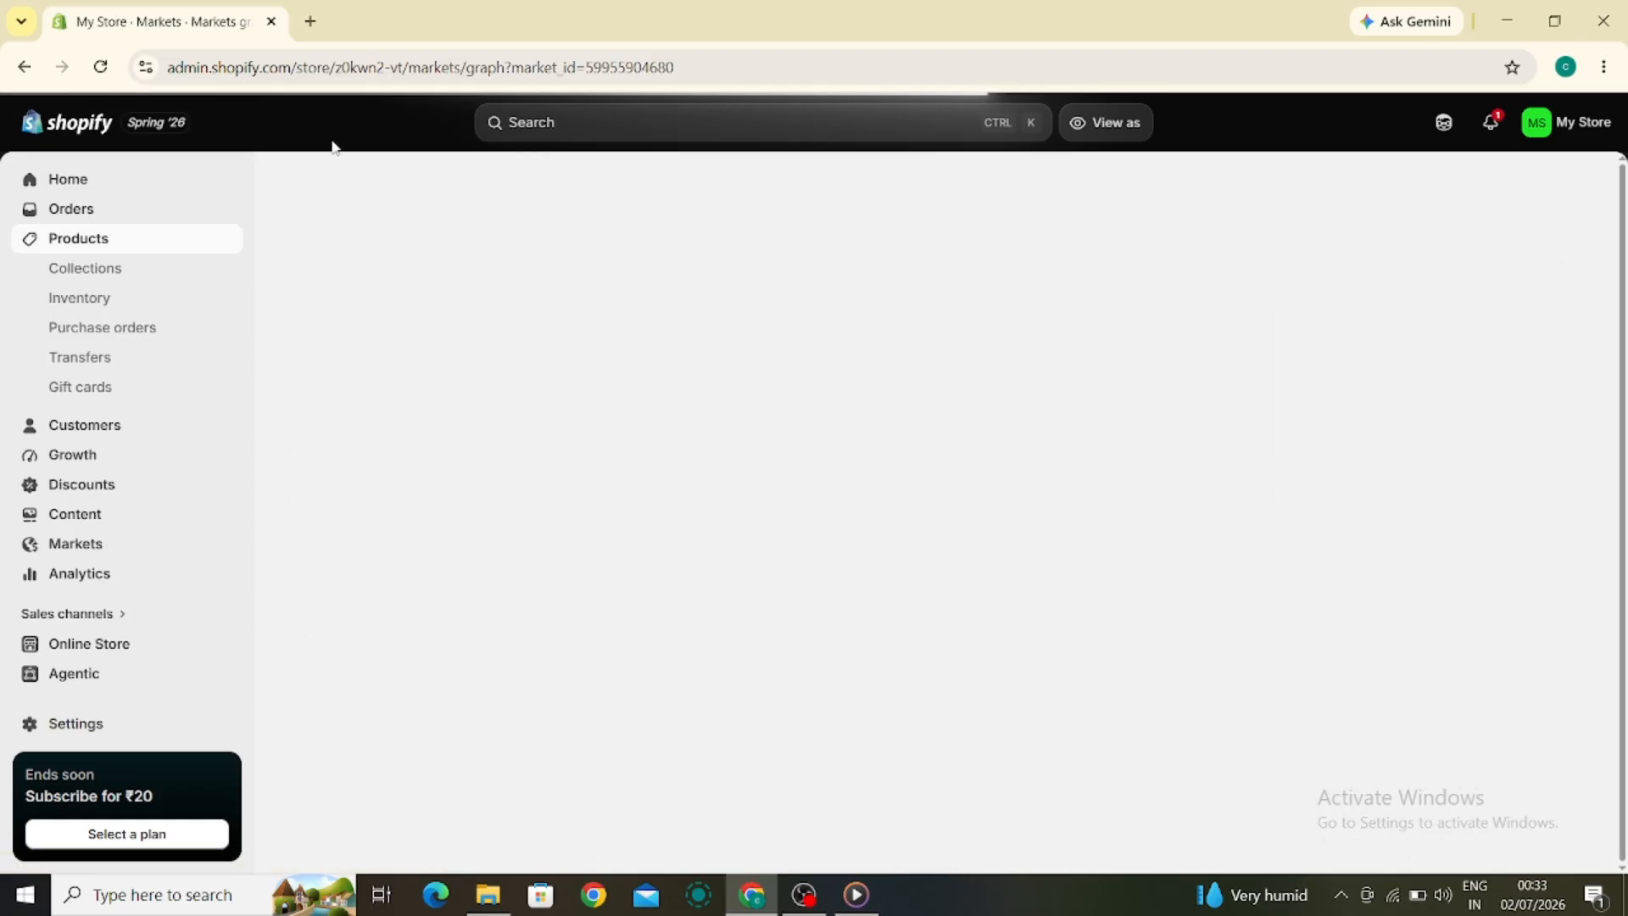
left_click(27, 69)
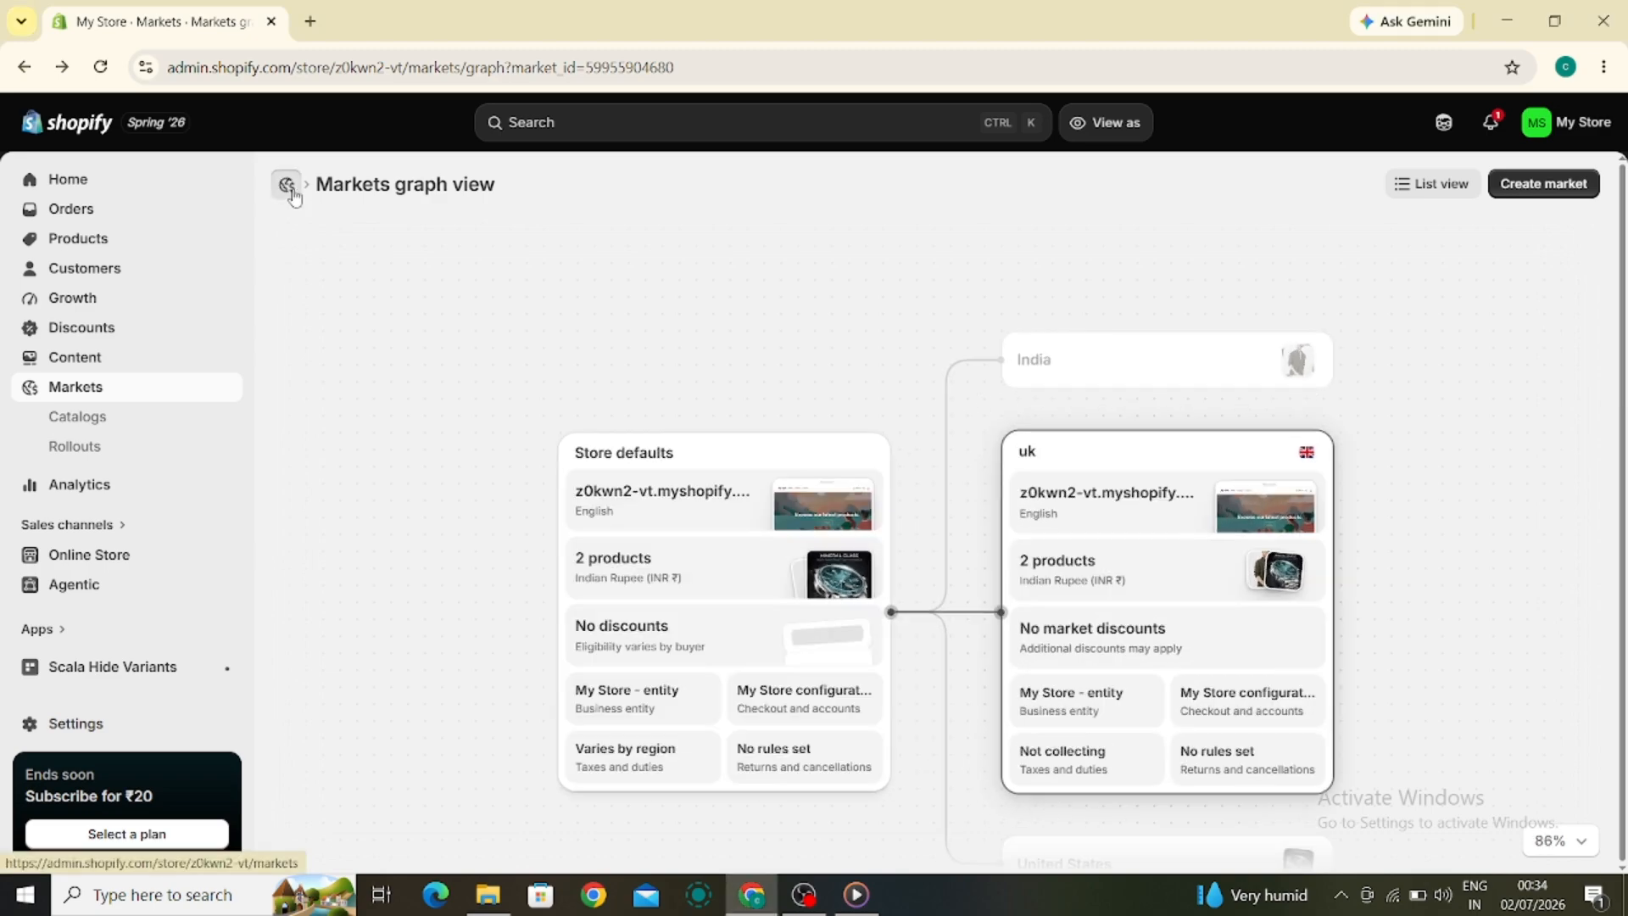
left_click(286, 183)
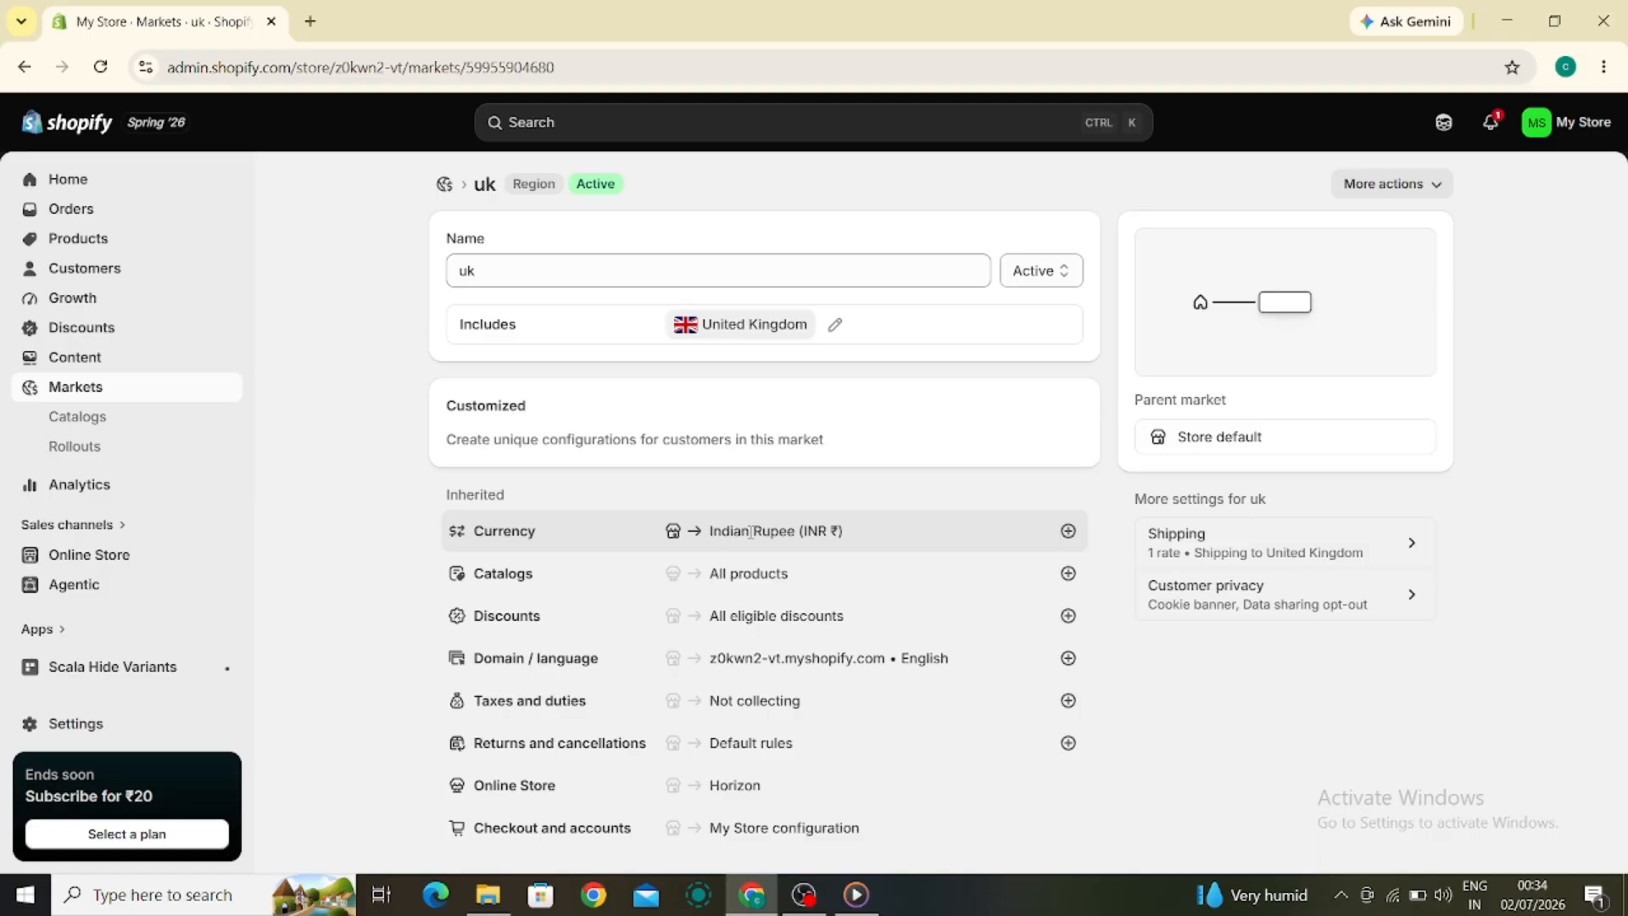
Check the currency customization requirements for the uk market and dismiss them
left_click(1069, 530)
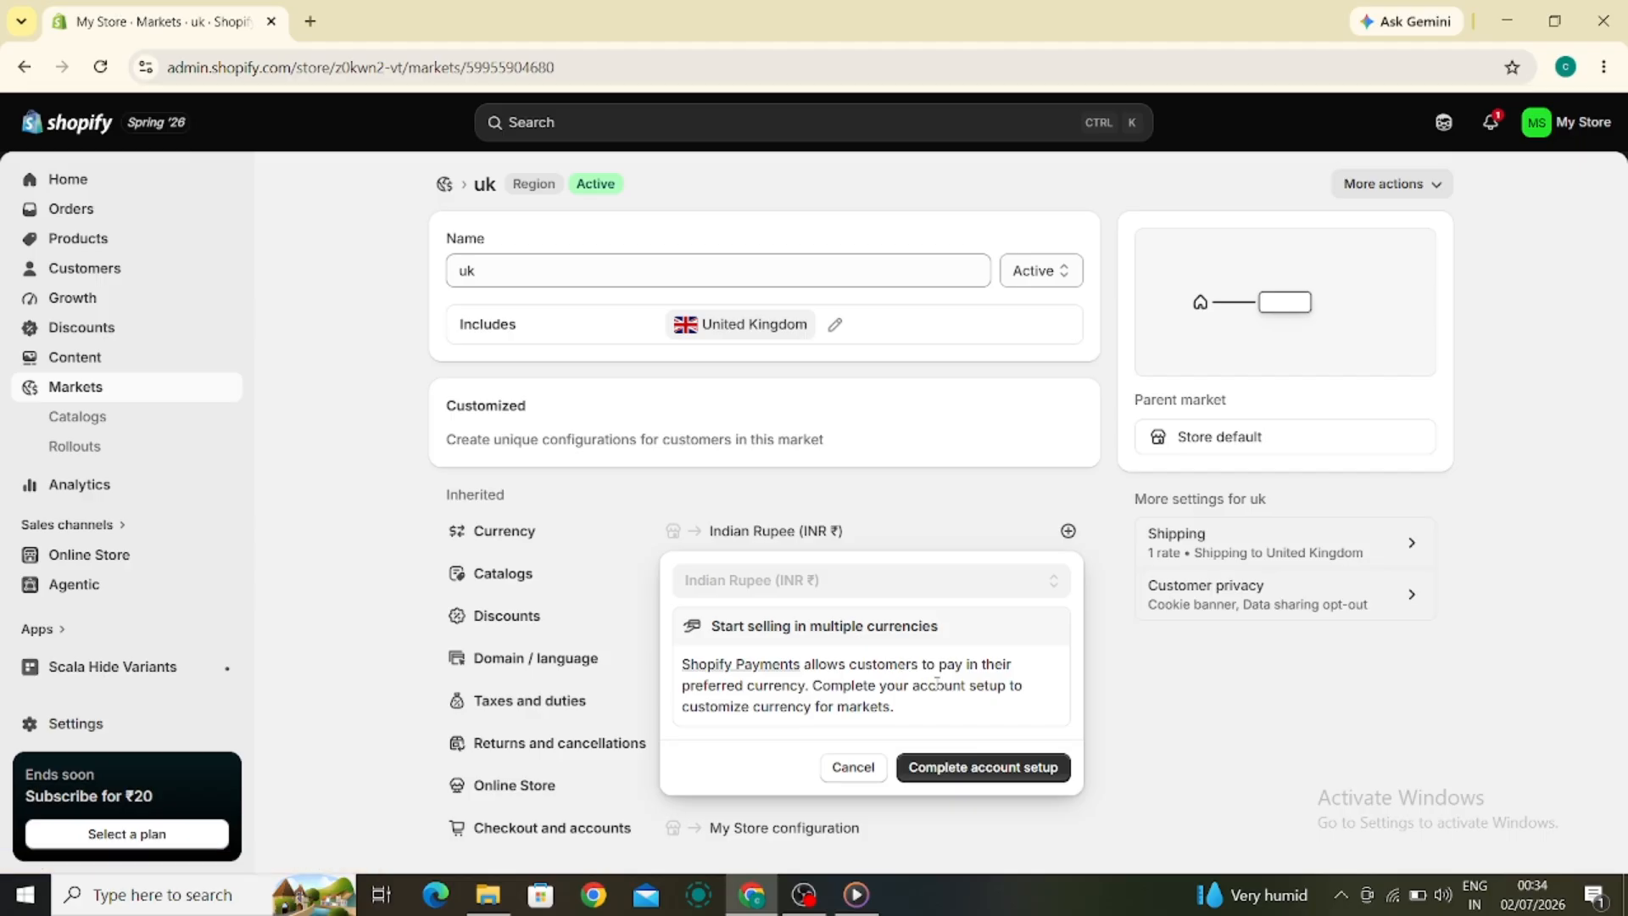
left_click_drag(893, 707, 1348, 629)
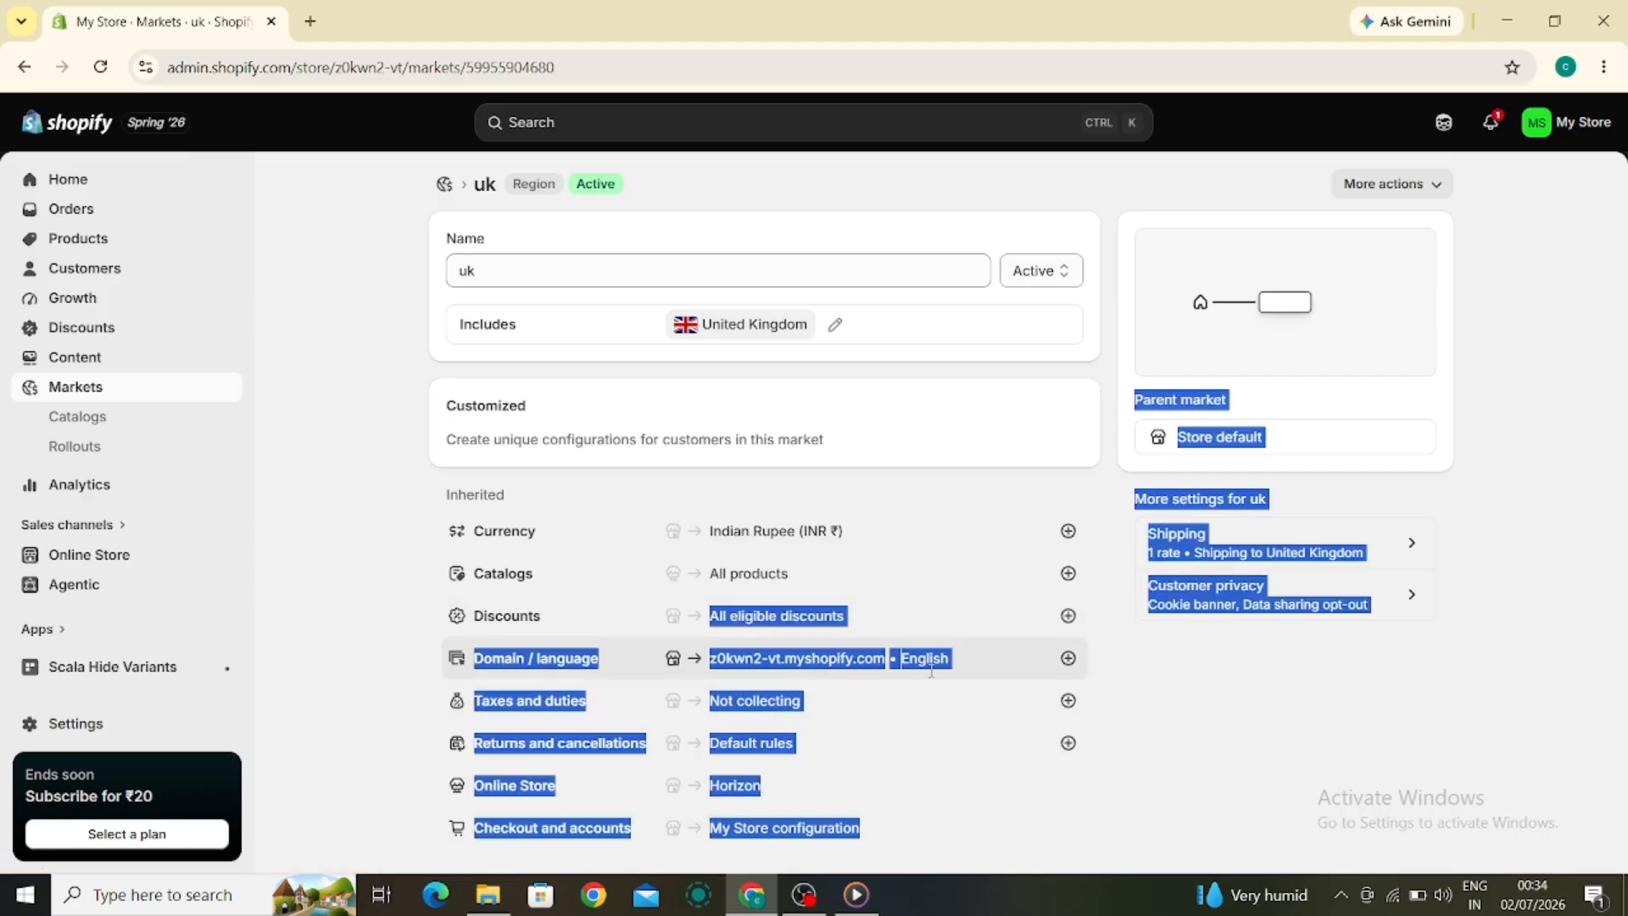
left_click(1222, 678)
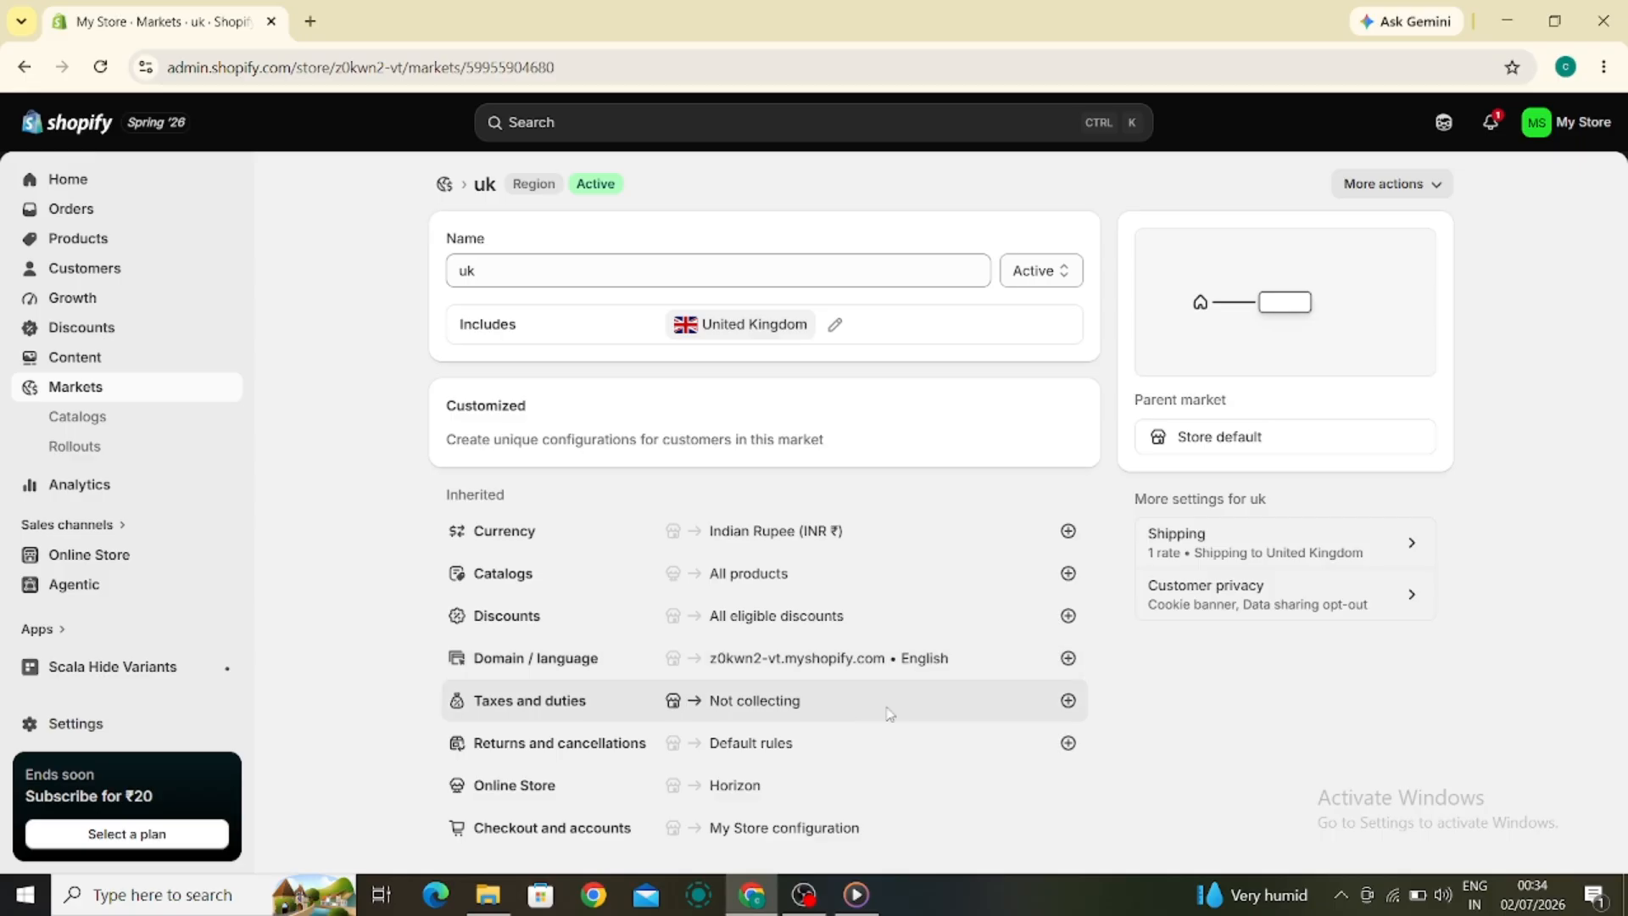
Customize the uk market's domain and language with the primary English domain z0kwn2-vt.myshopify.com
left_click(1068, 660)
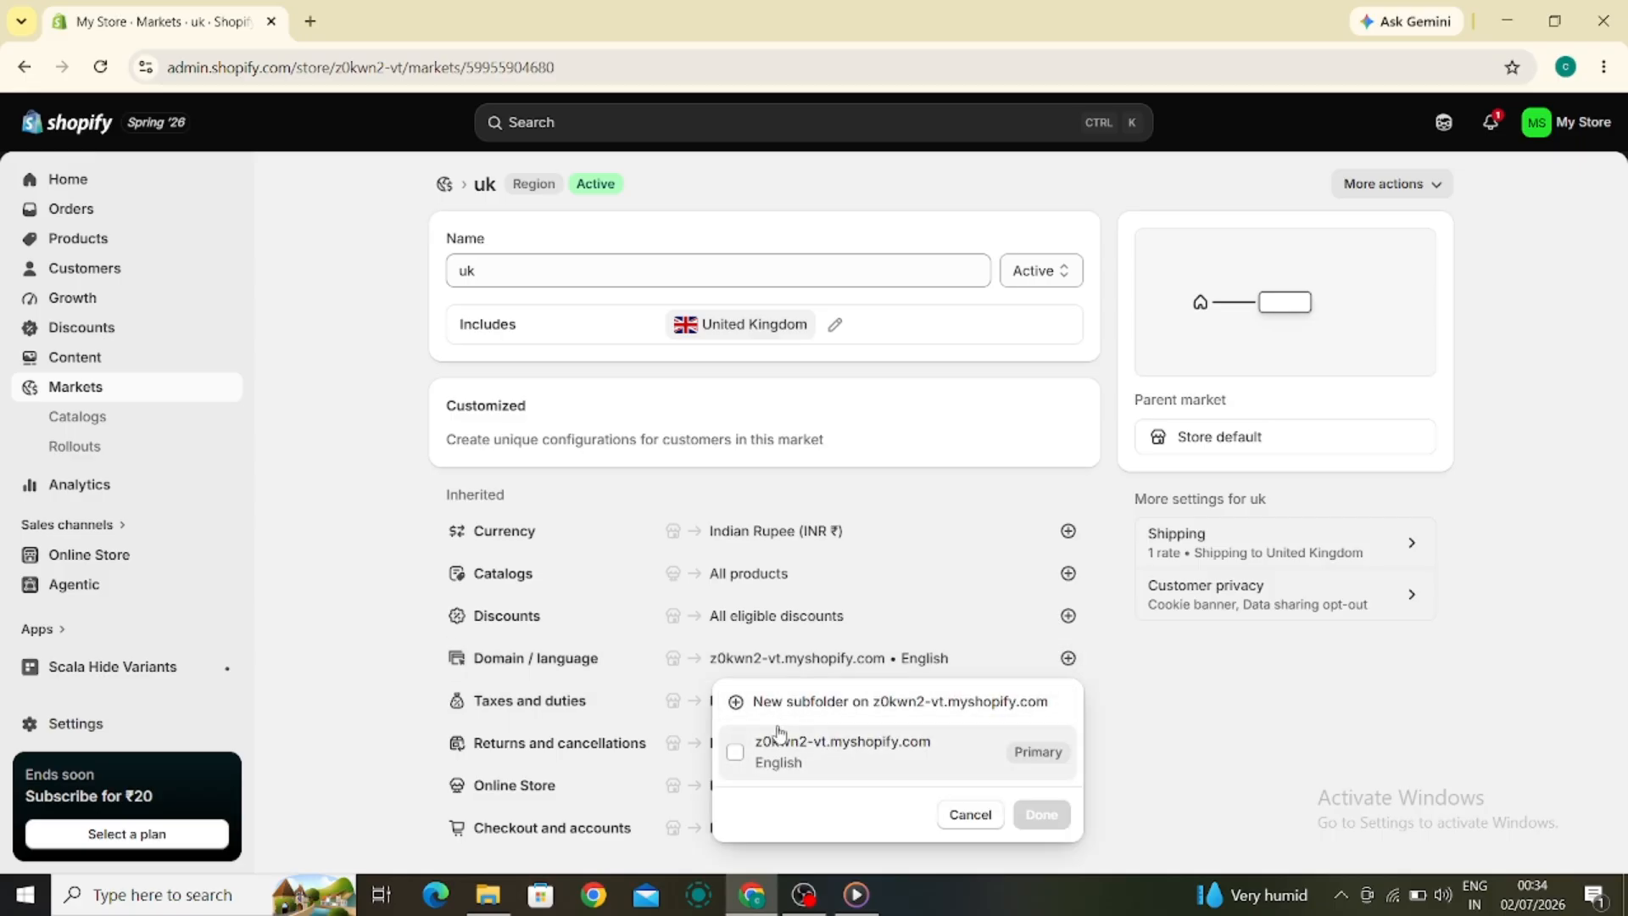
left_click(733, 754)
left_click(736, 751)
left_click(741, 754)
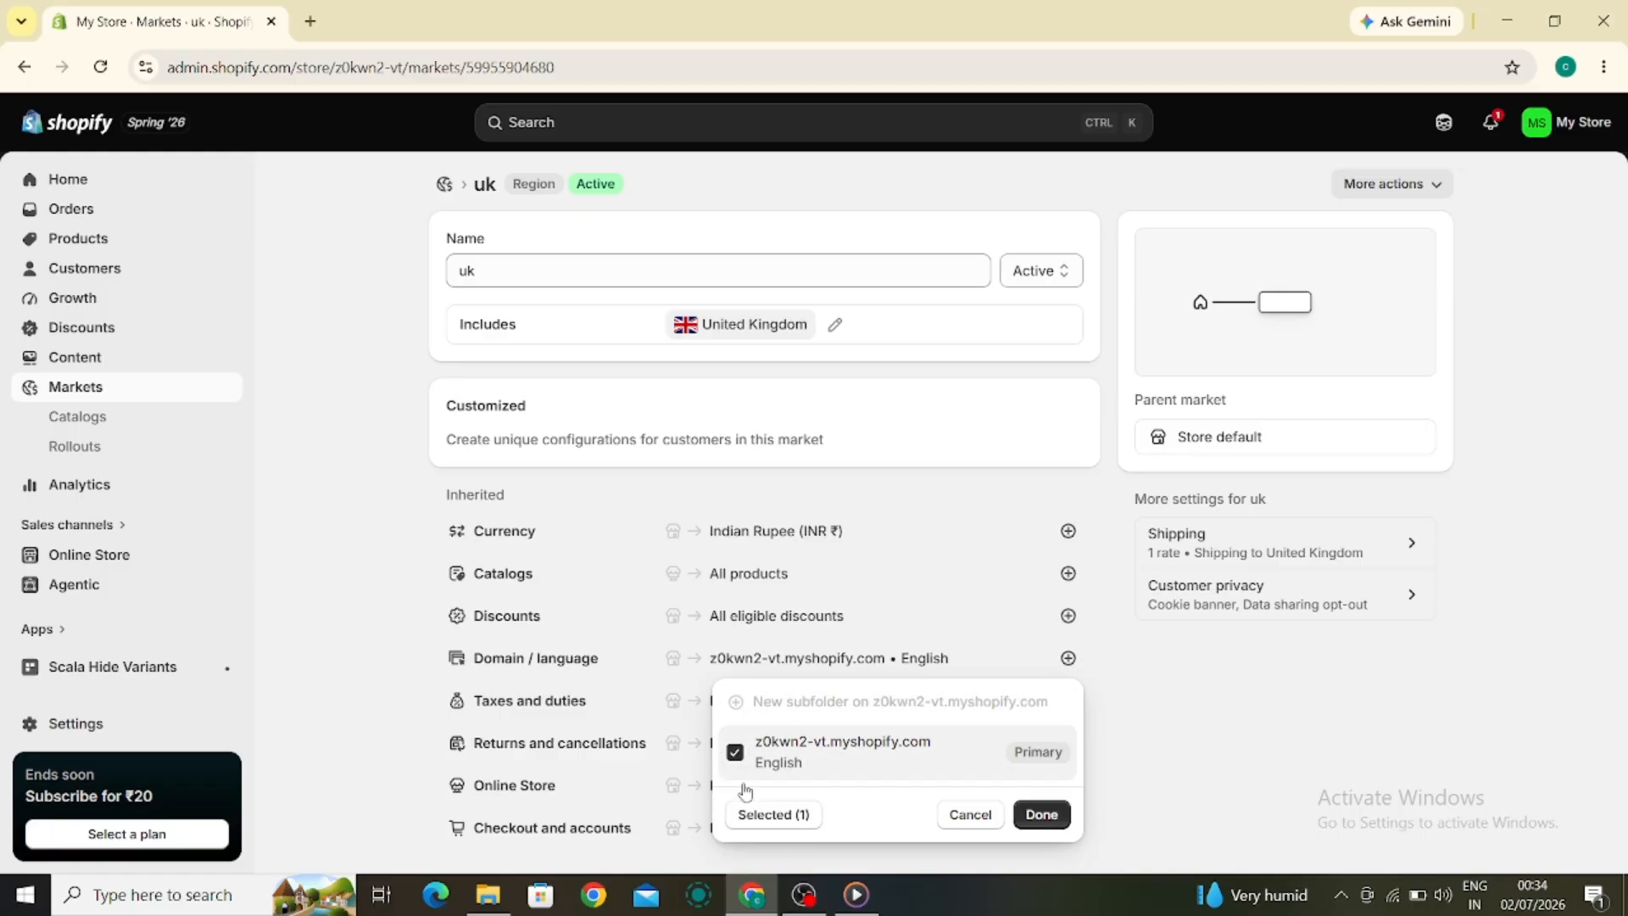
left_click(1041, 812)
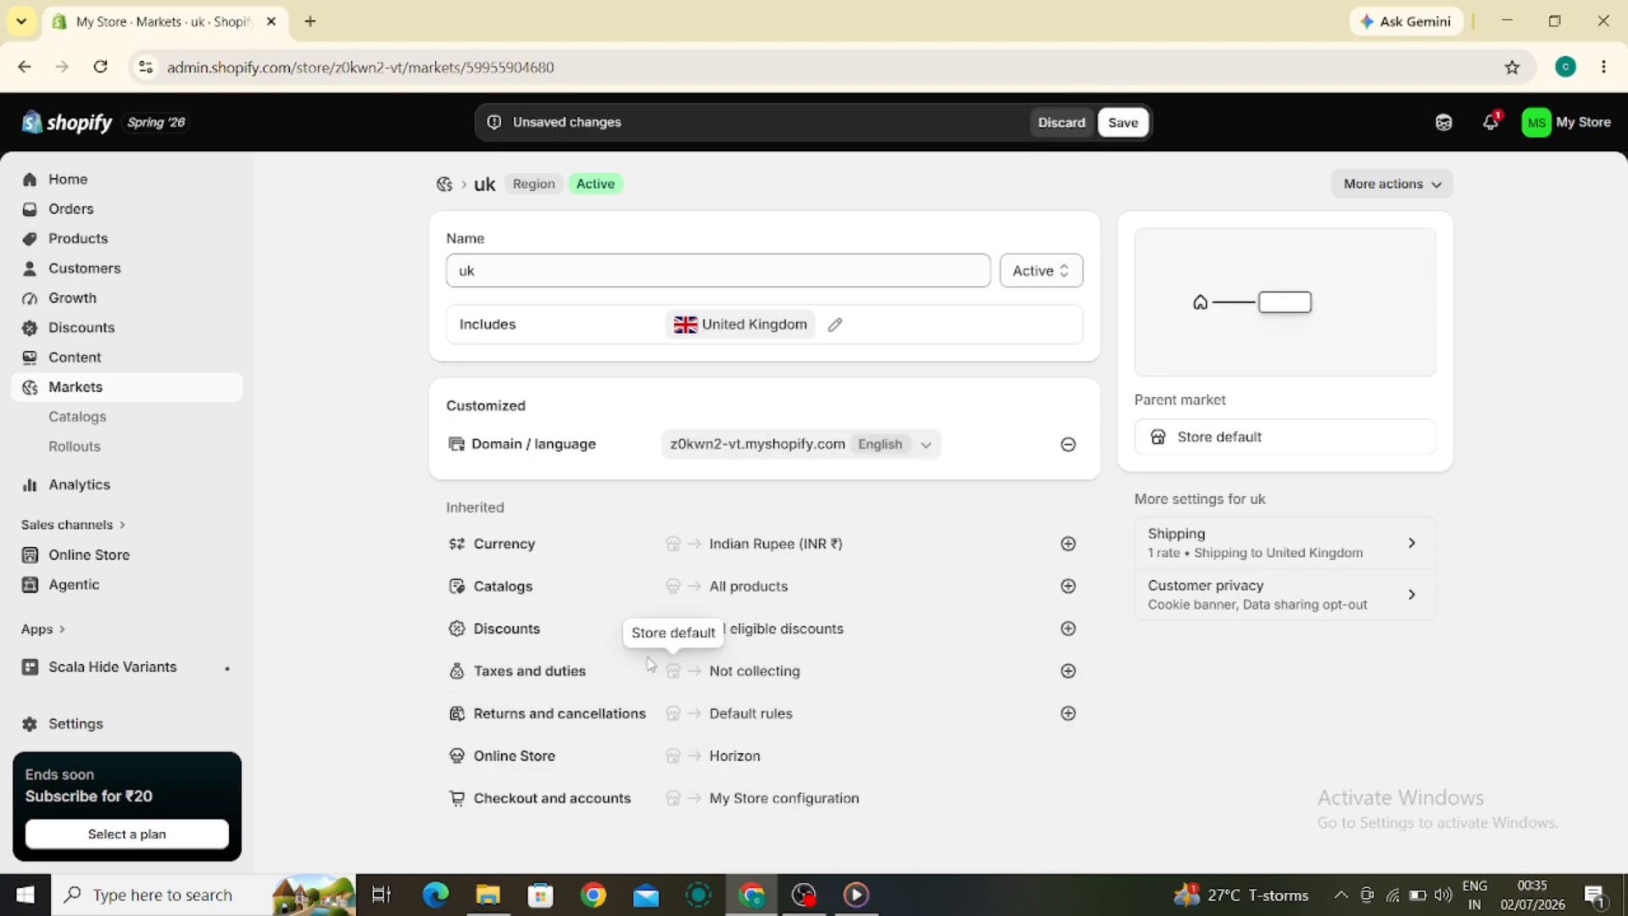
Review the fulfillment location, shipping zones and rates of the general shipping profile in the store settings
left_click(92, 723)
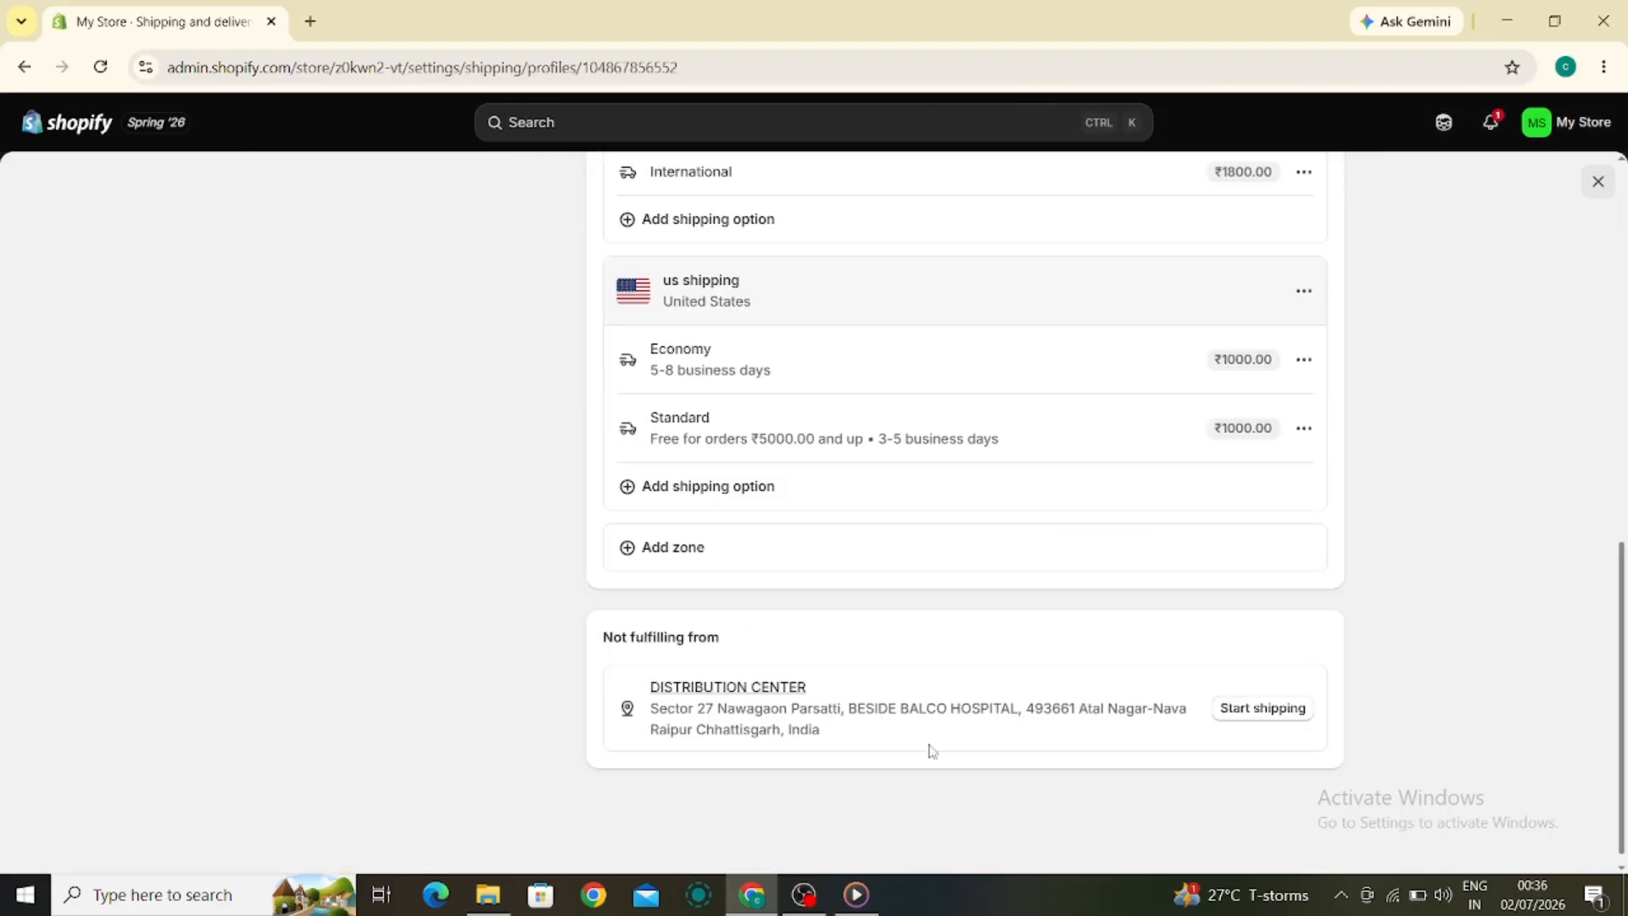
scroll(793, 335, "up", 3)
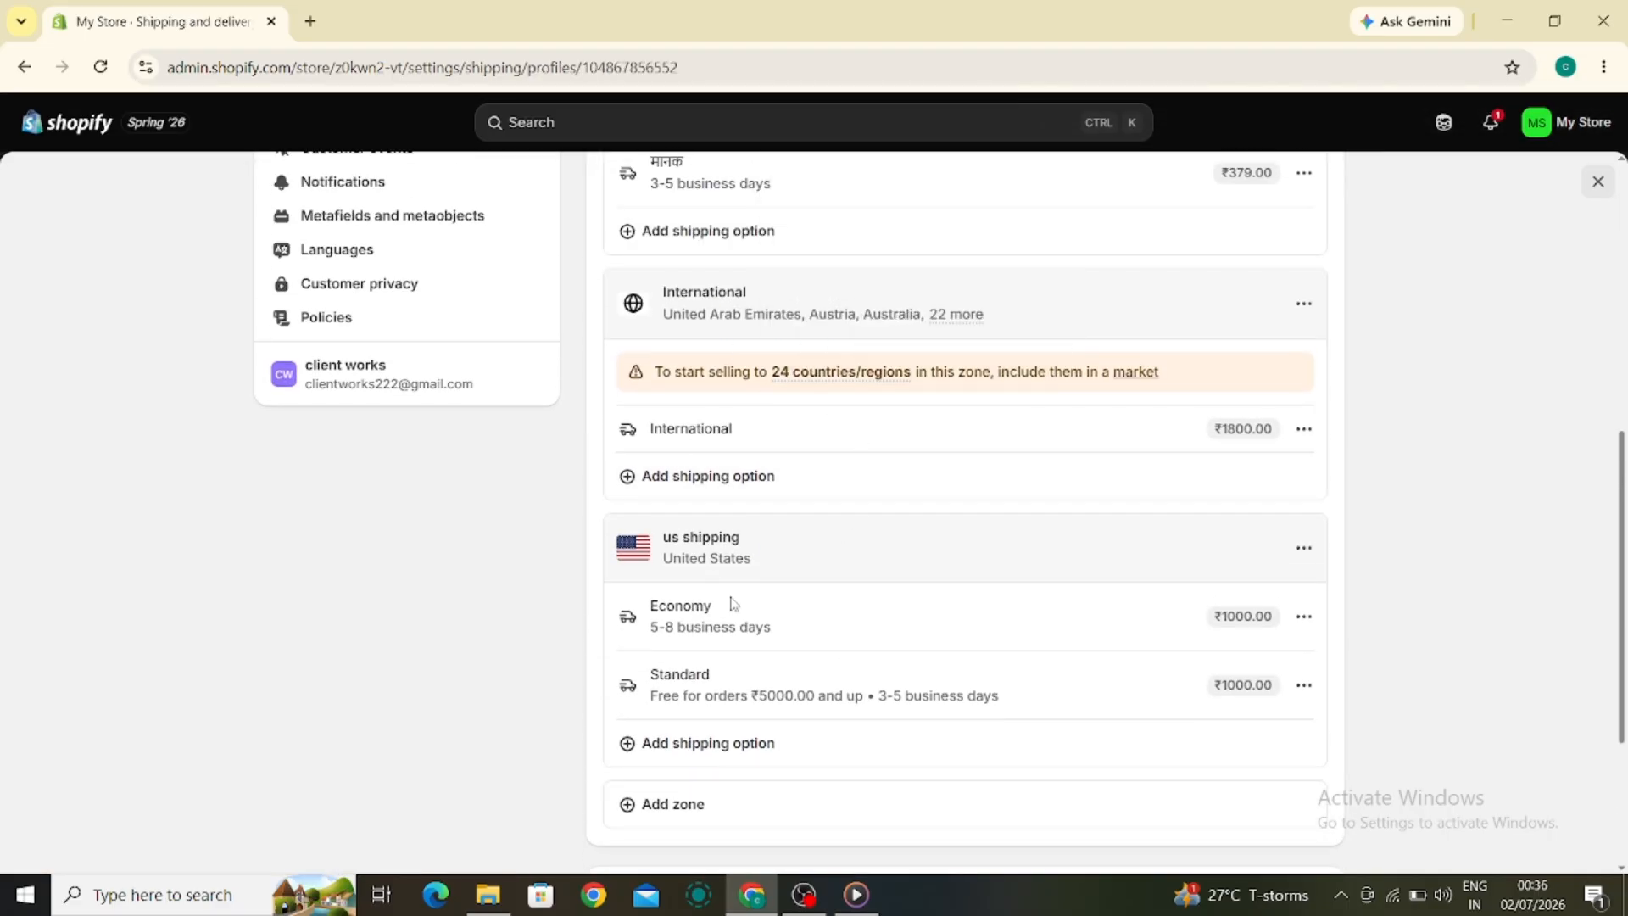
scroll(775, 426, "up", 2)
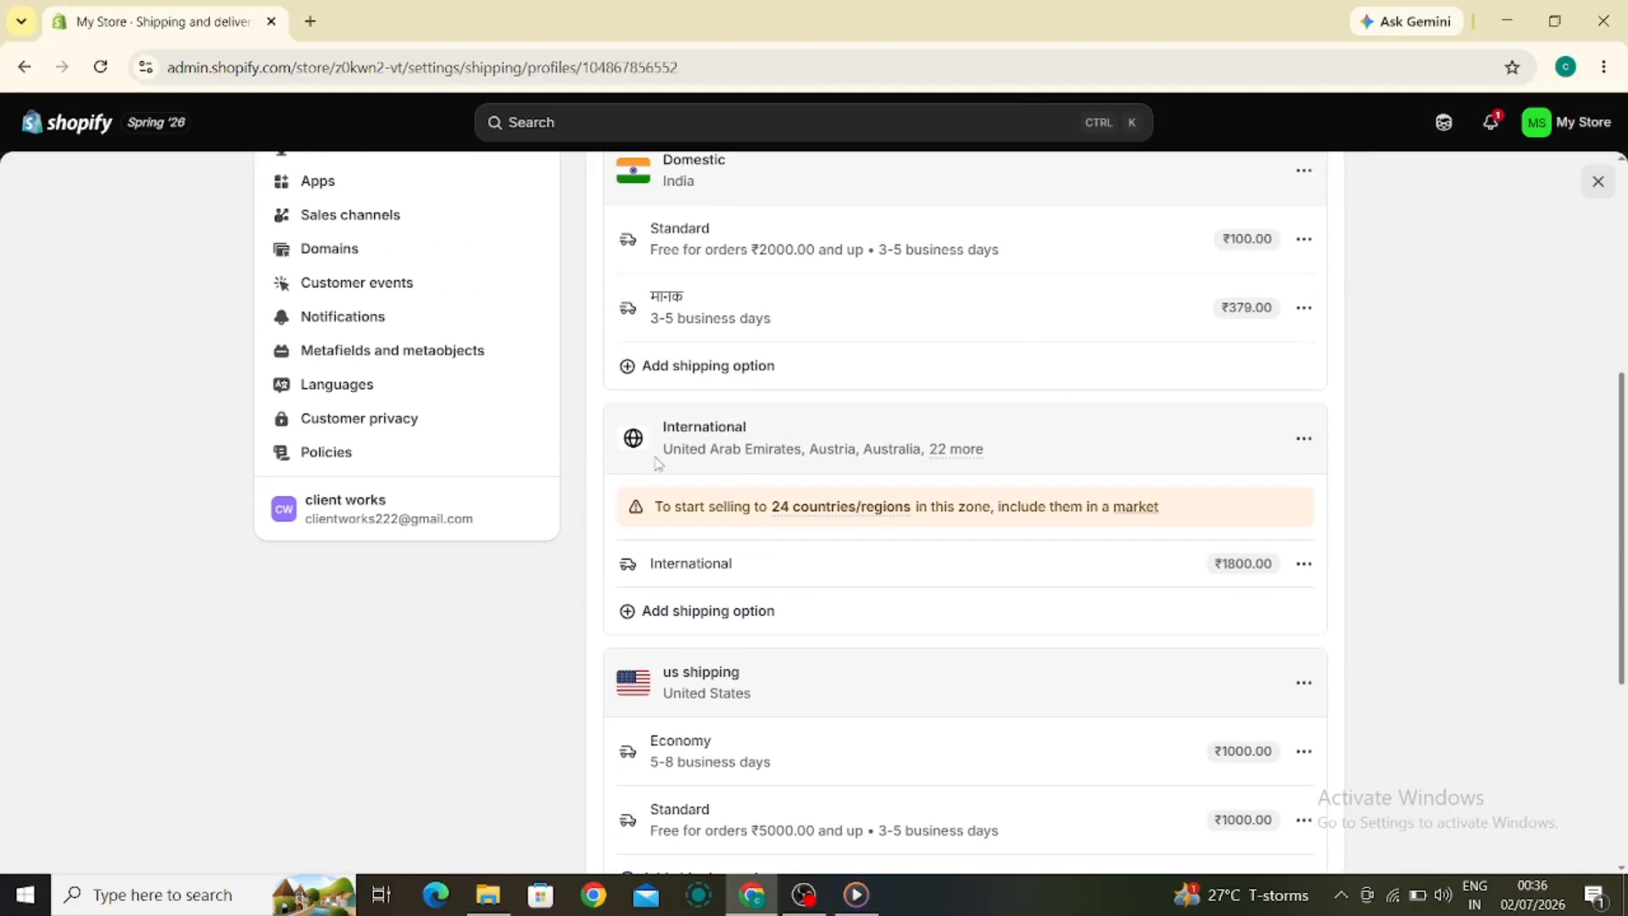
scroll(772, 500, "up", 2)
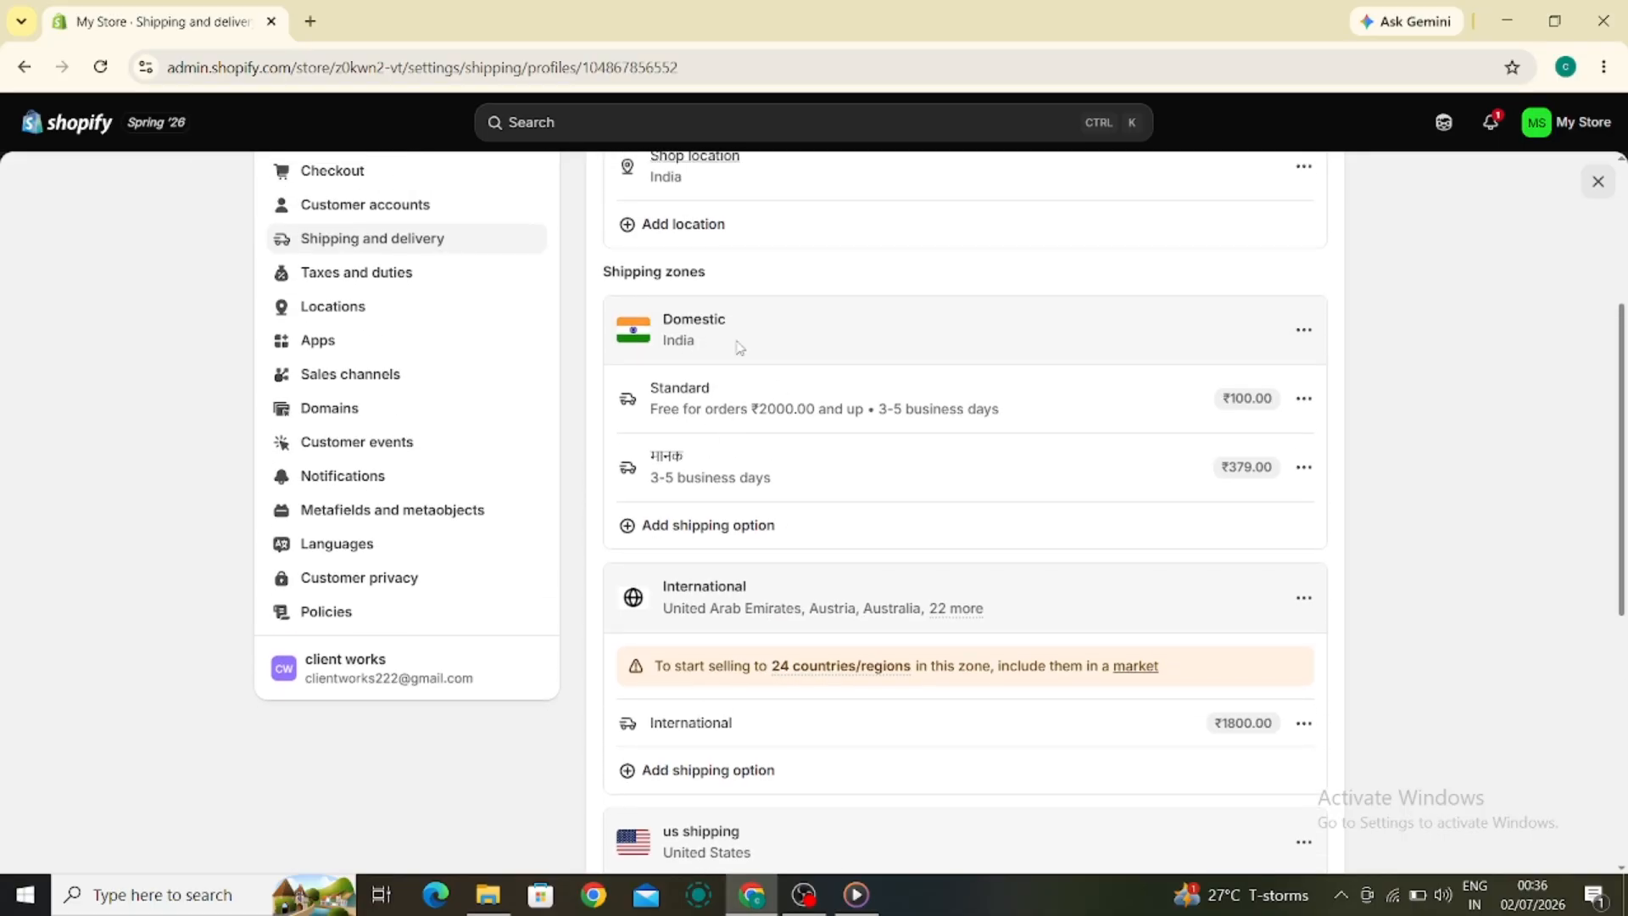
scroll(739, 347, "down", 5)
scroll(741, 344, "up", 8)
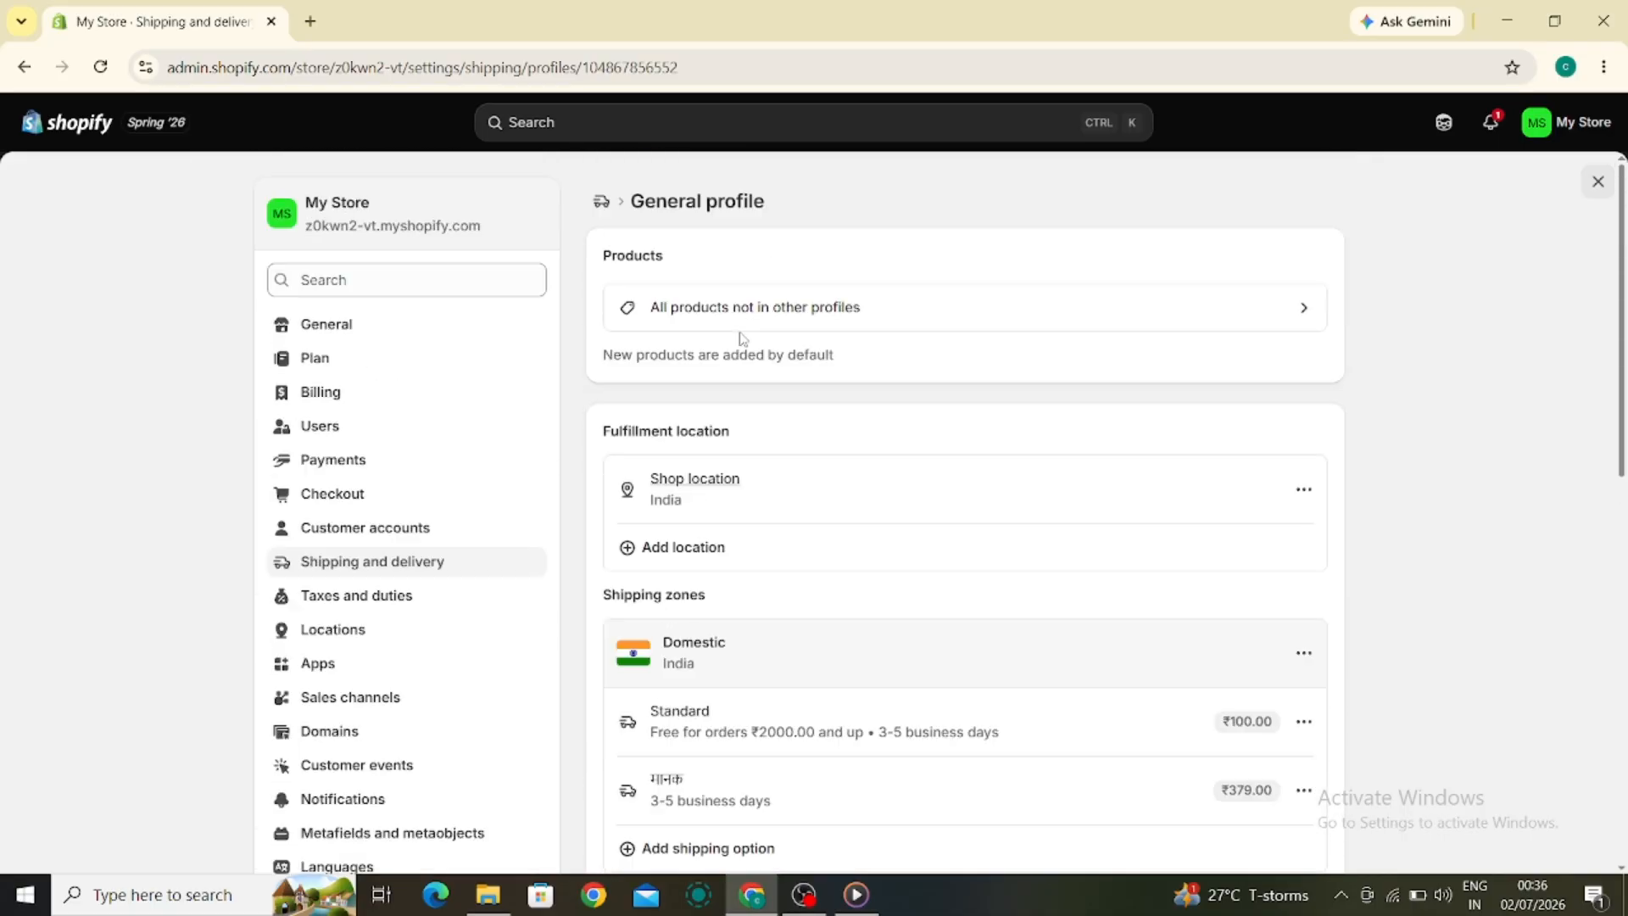
scroll(712, 525, "down", 3)
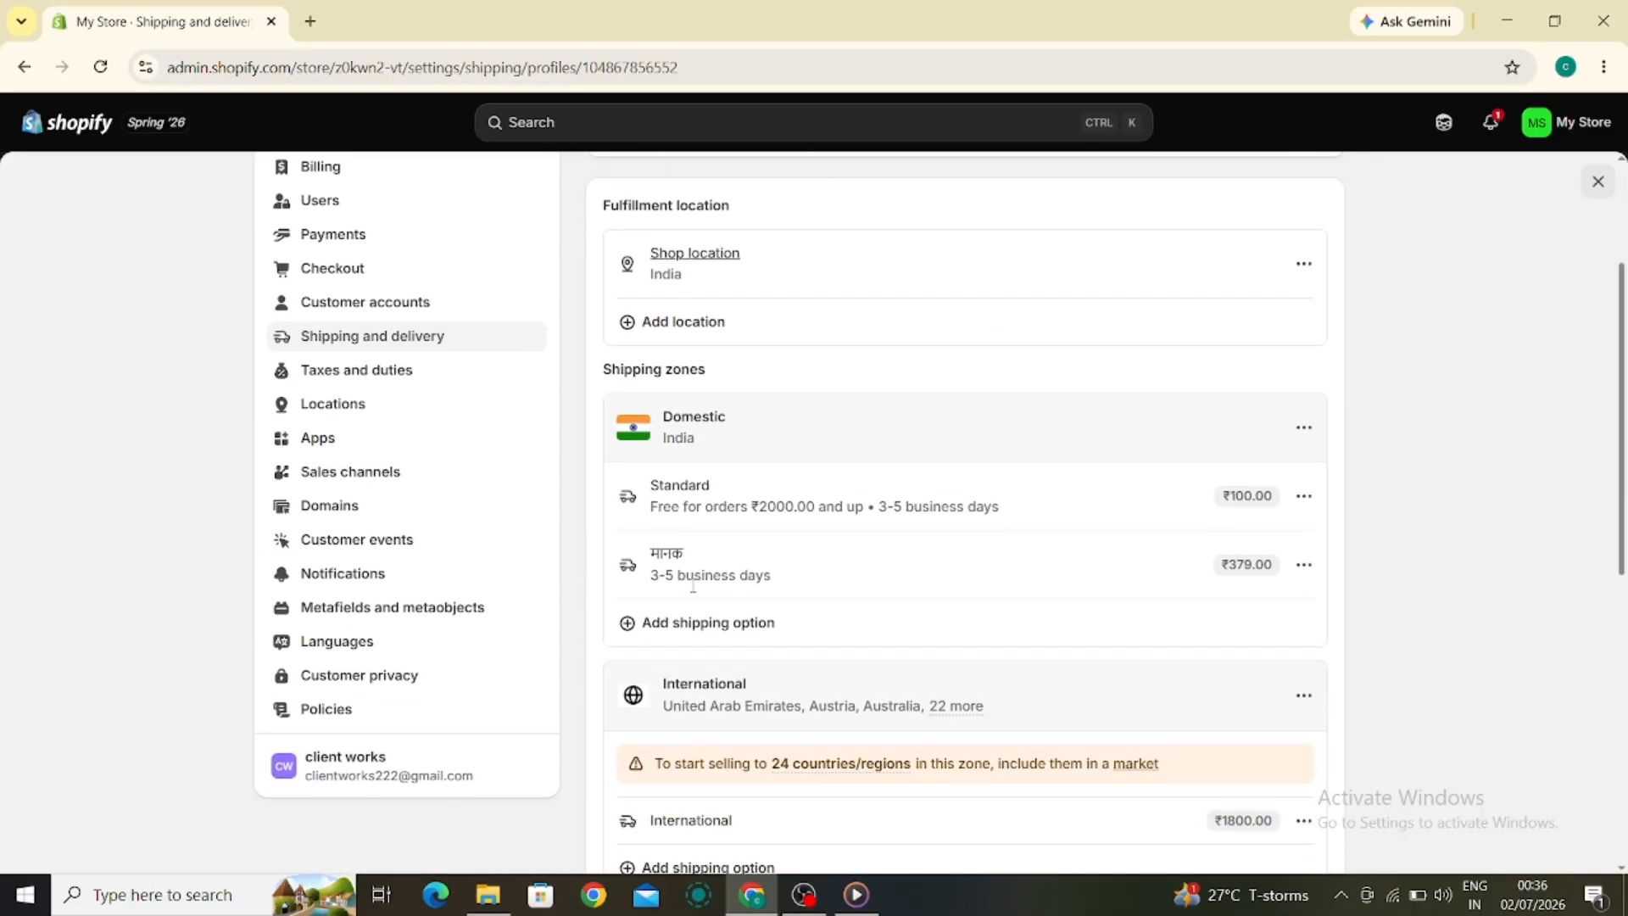
scroll(611, 577, "up", 2)
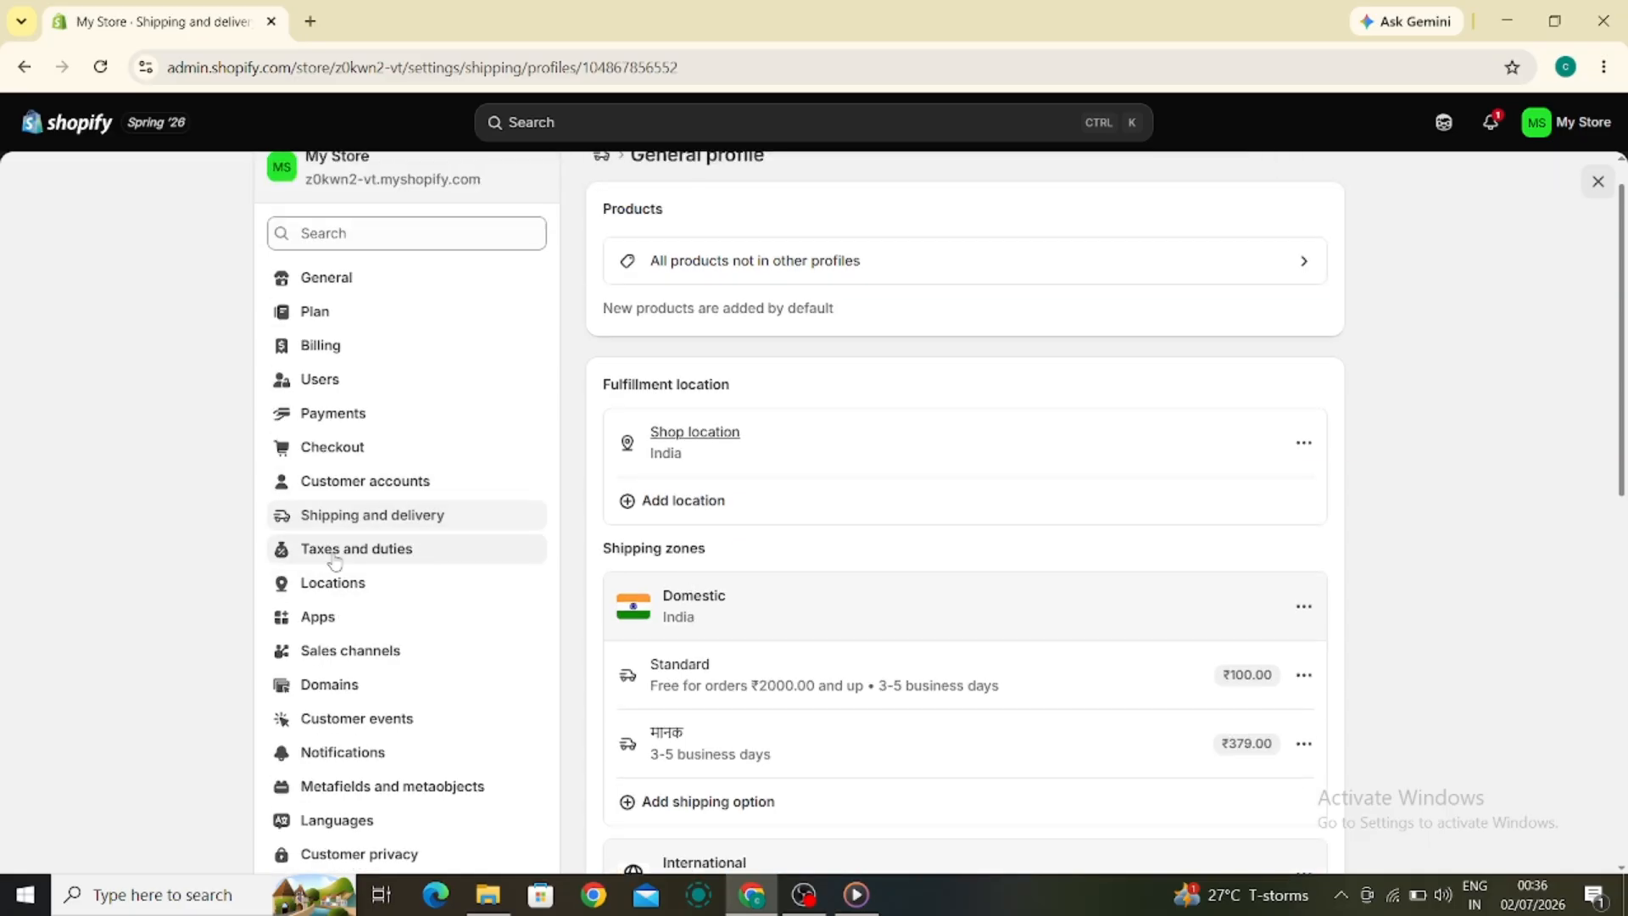
Examine the United Kingdom's VAT collection settings under the Taxes and duties regions, and close the store settings
left_click(367, 562)
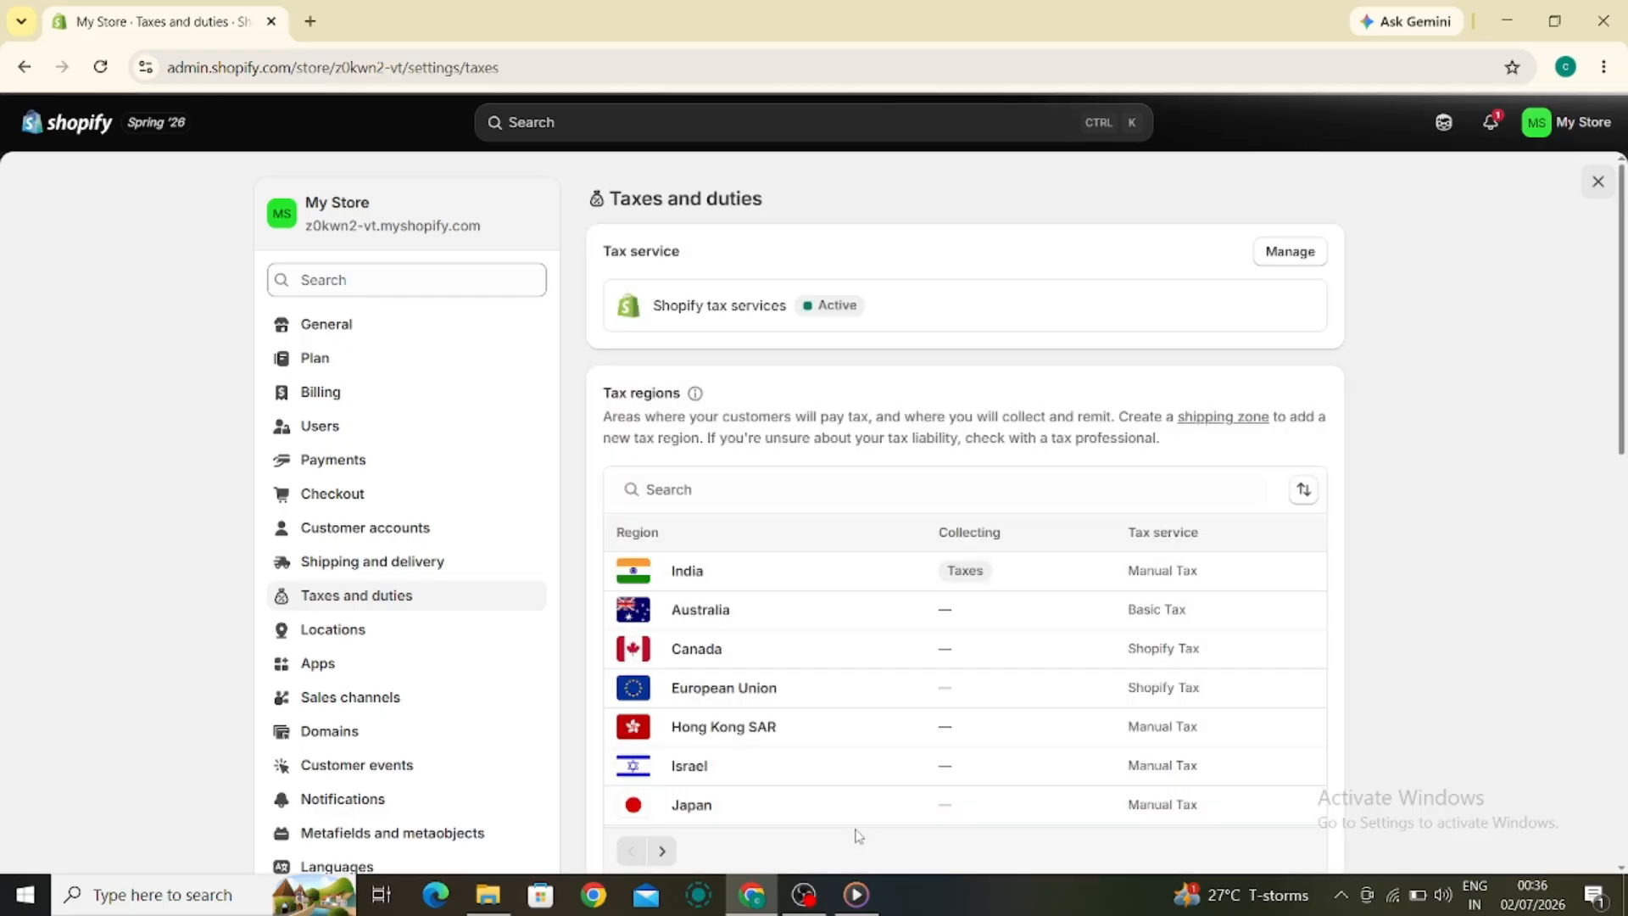
scroll(897, 563, "down", 2)
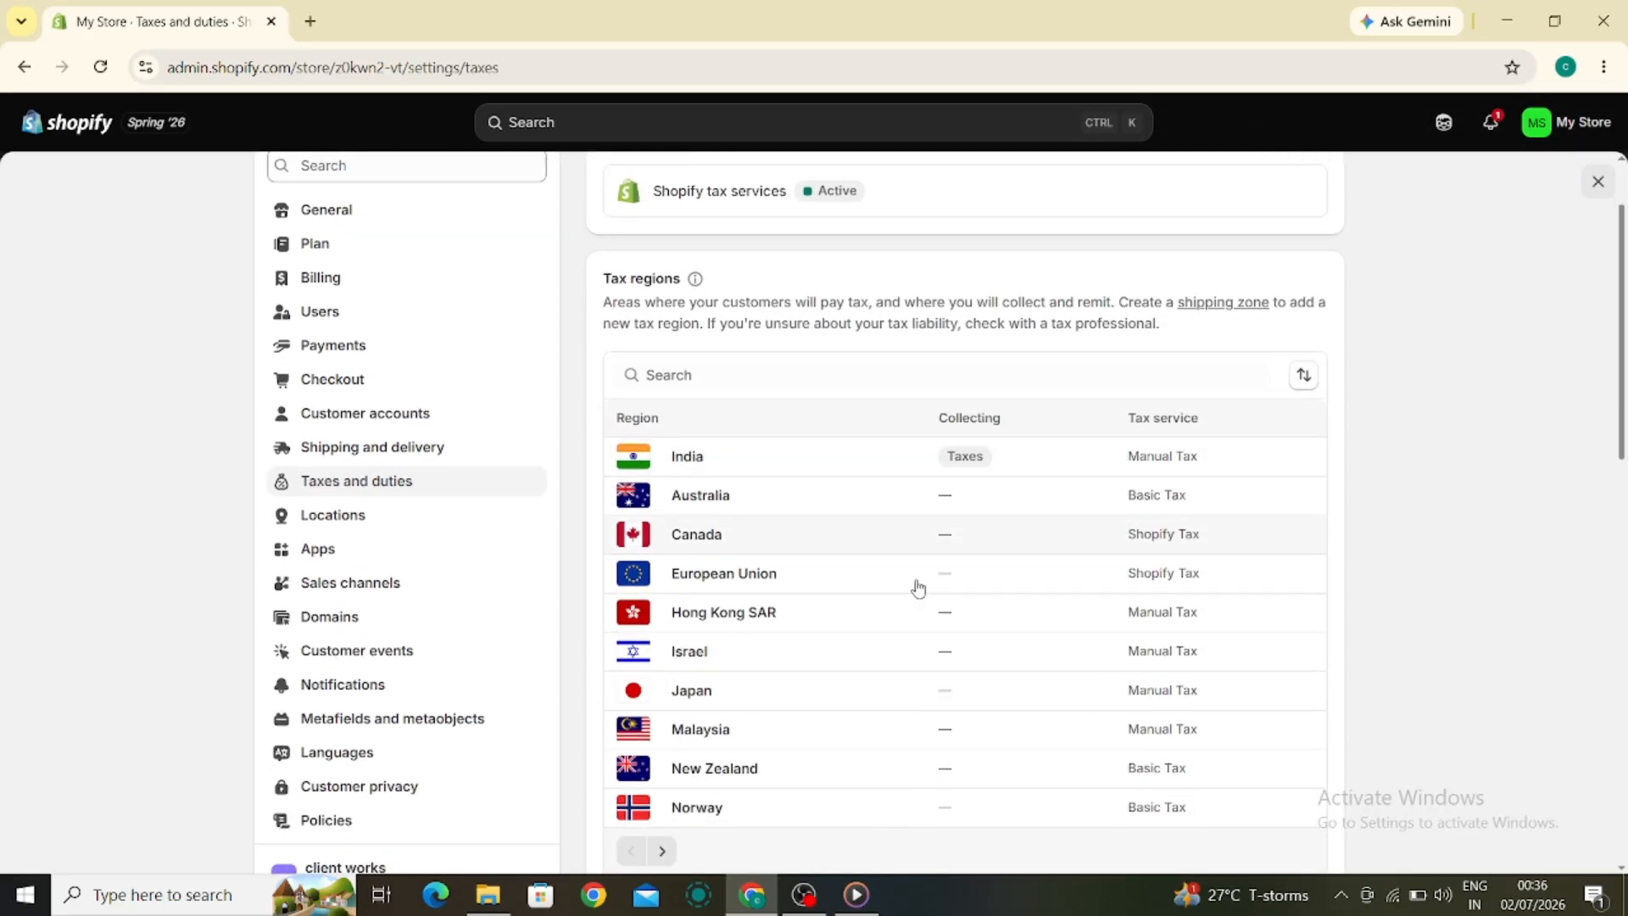
scroll(914, 559, "down", 4)
scroll(916, 589, "up", 2)
scroll(914, 594, "up", 2)
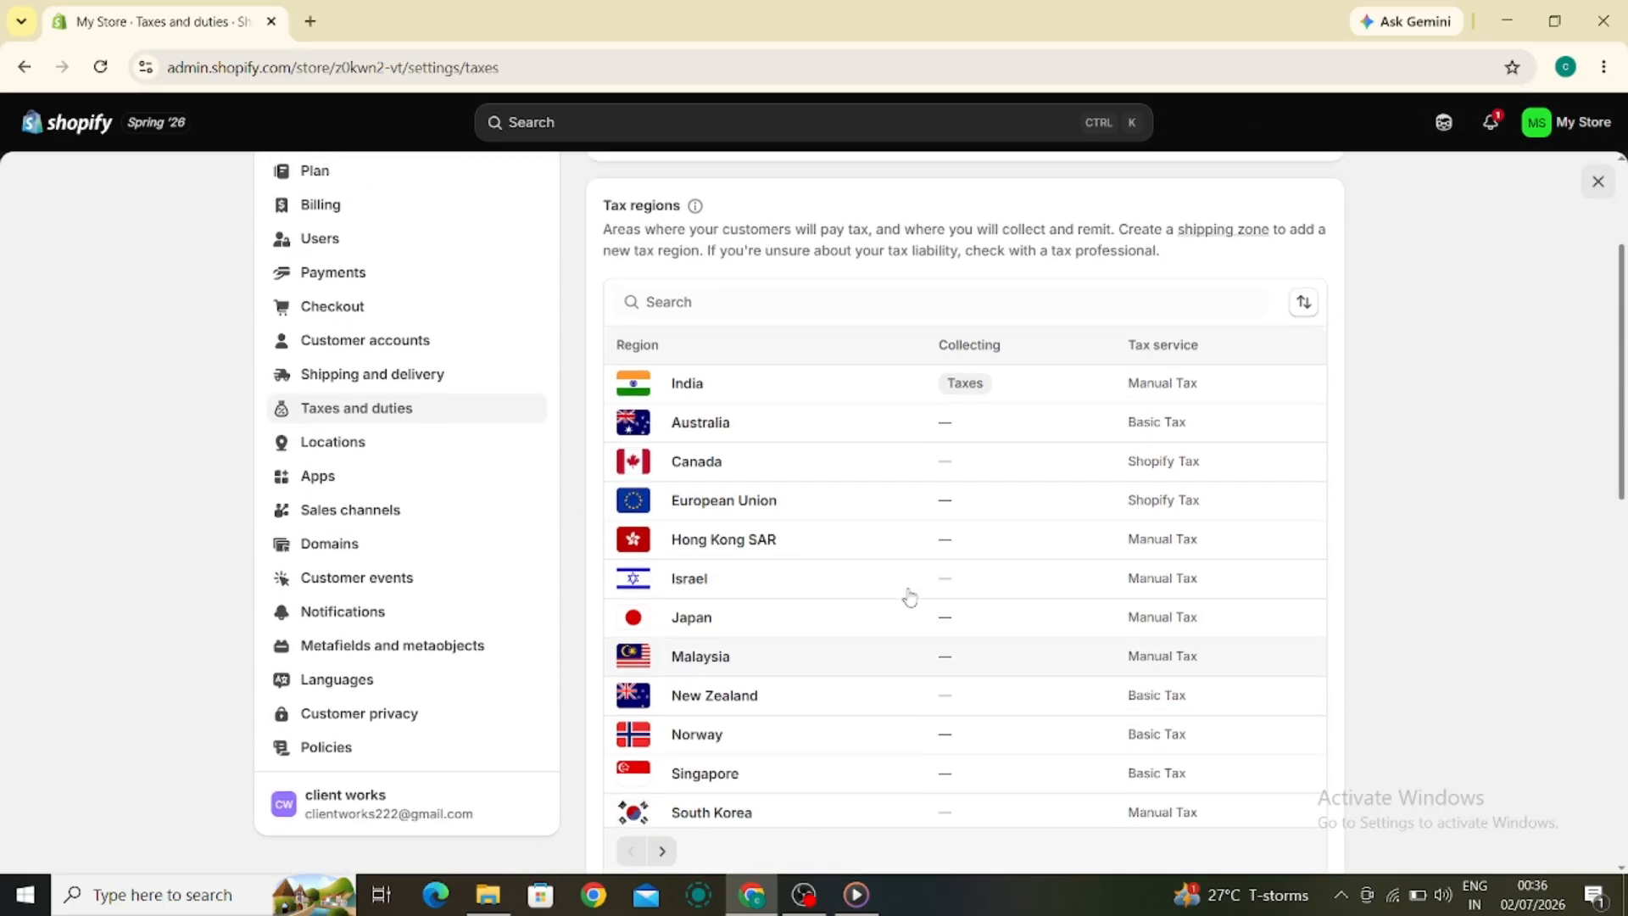
scroll(908, 596, "down", 4)
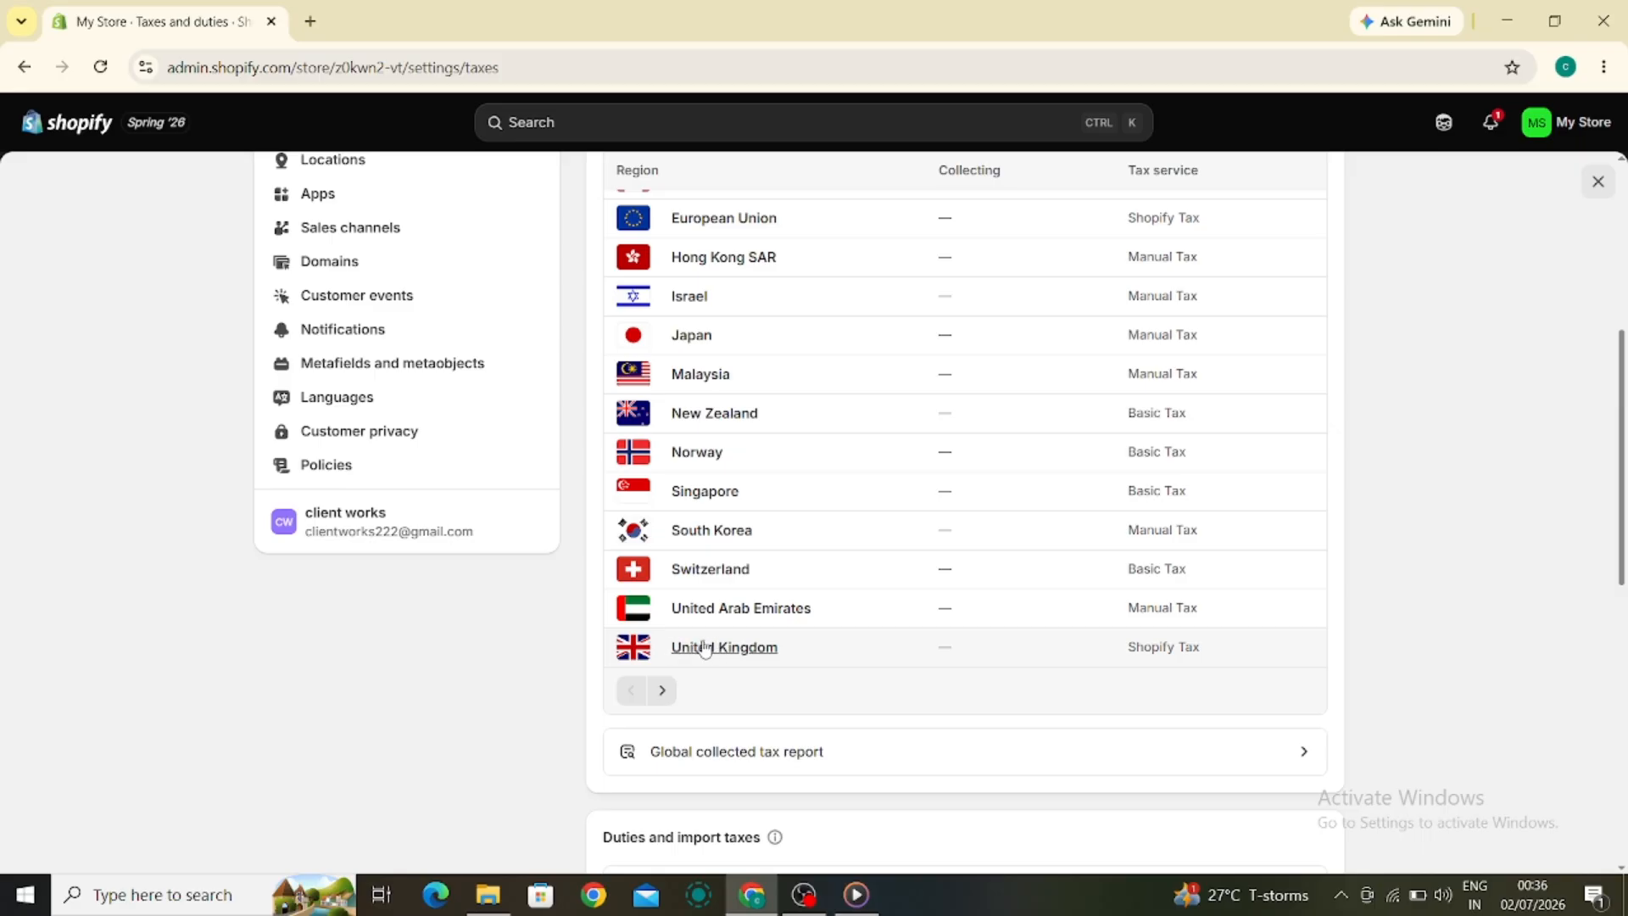
left_click(722, 648)
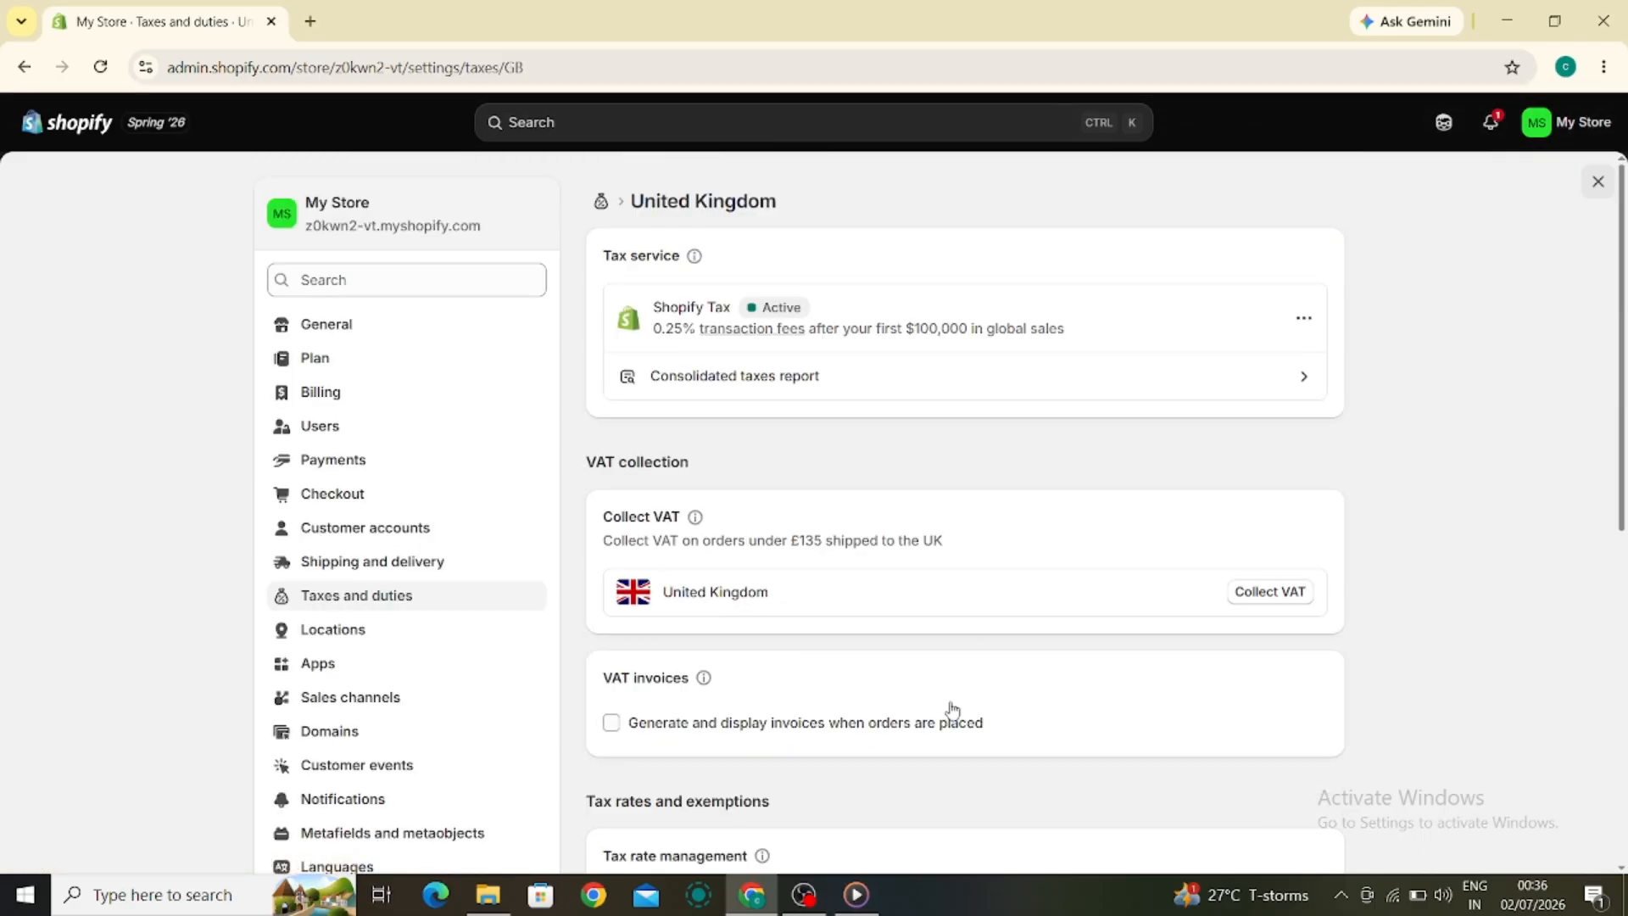
scroll(843, 599, "down", 1)
scroll(843, 600, "up", 1)
key("Escape")
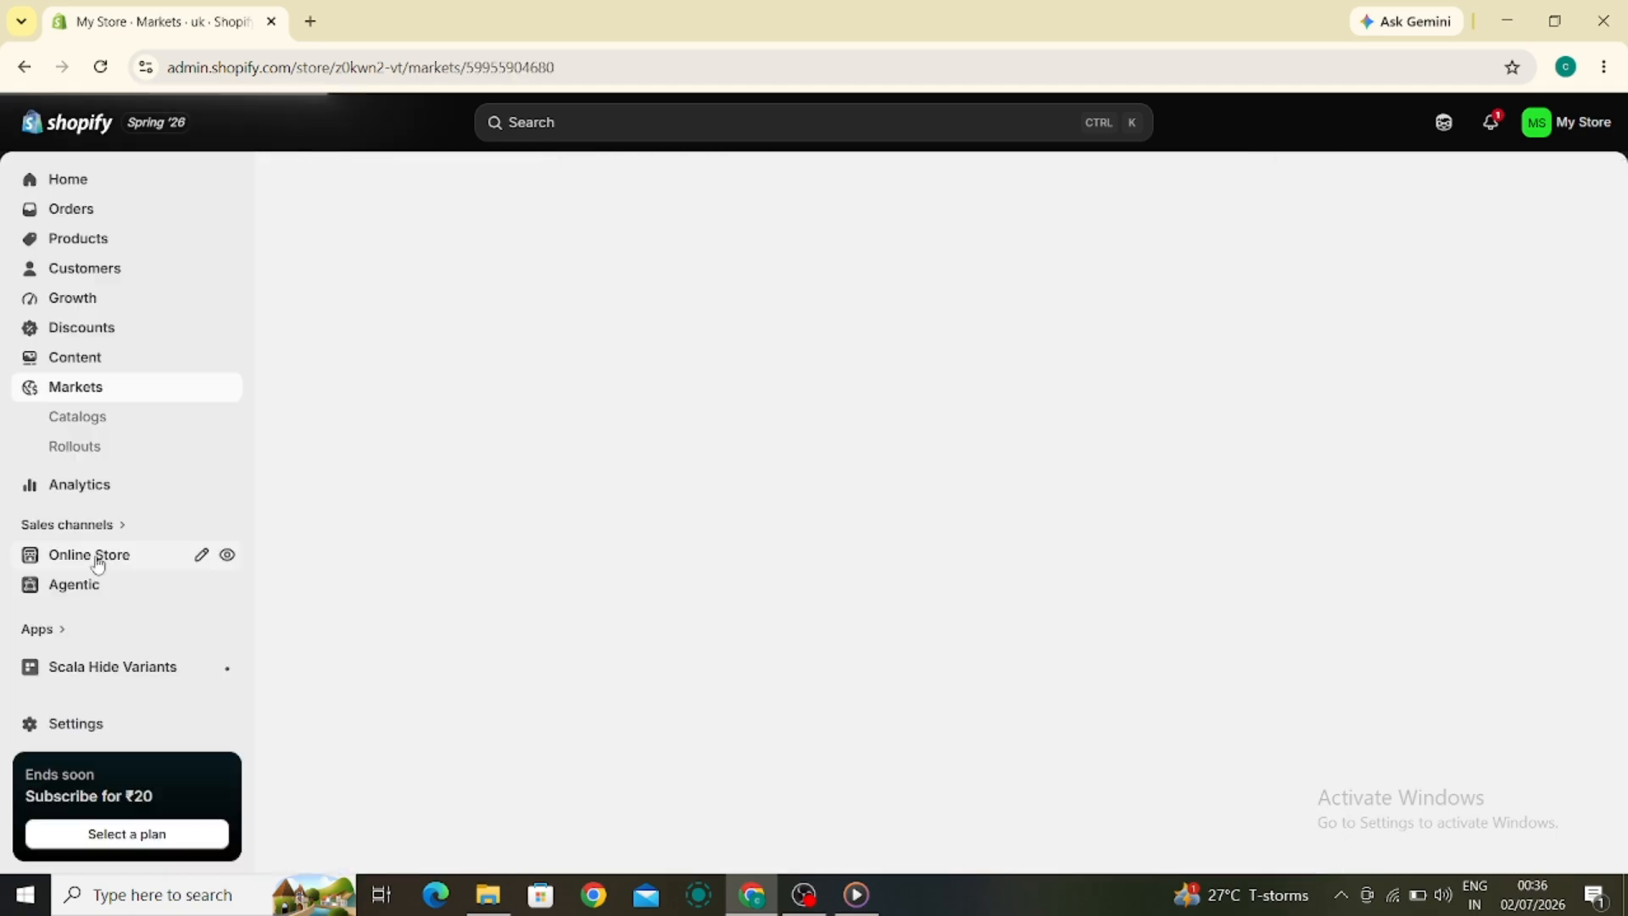
Open the Horizon theme of the online store for editing and expand the country and currency selector in its header
left_click(105, 555)
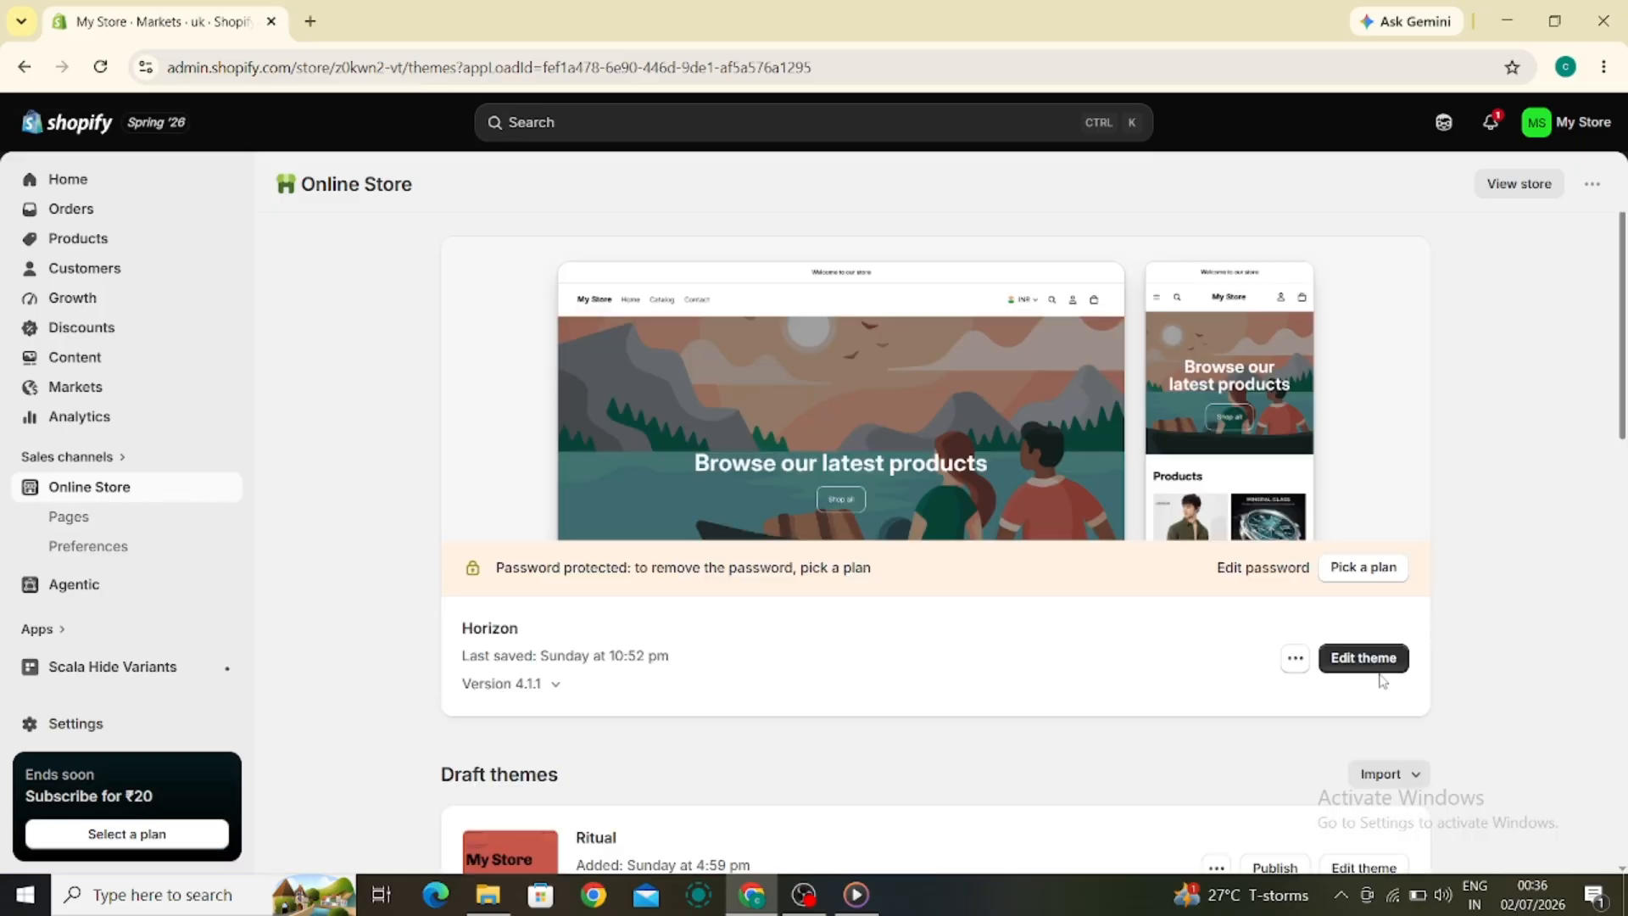
left_click(1379, 670)
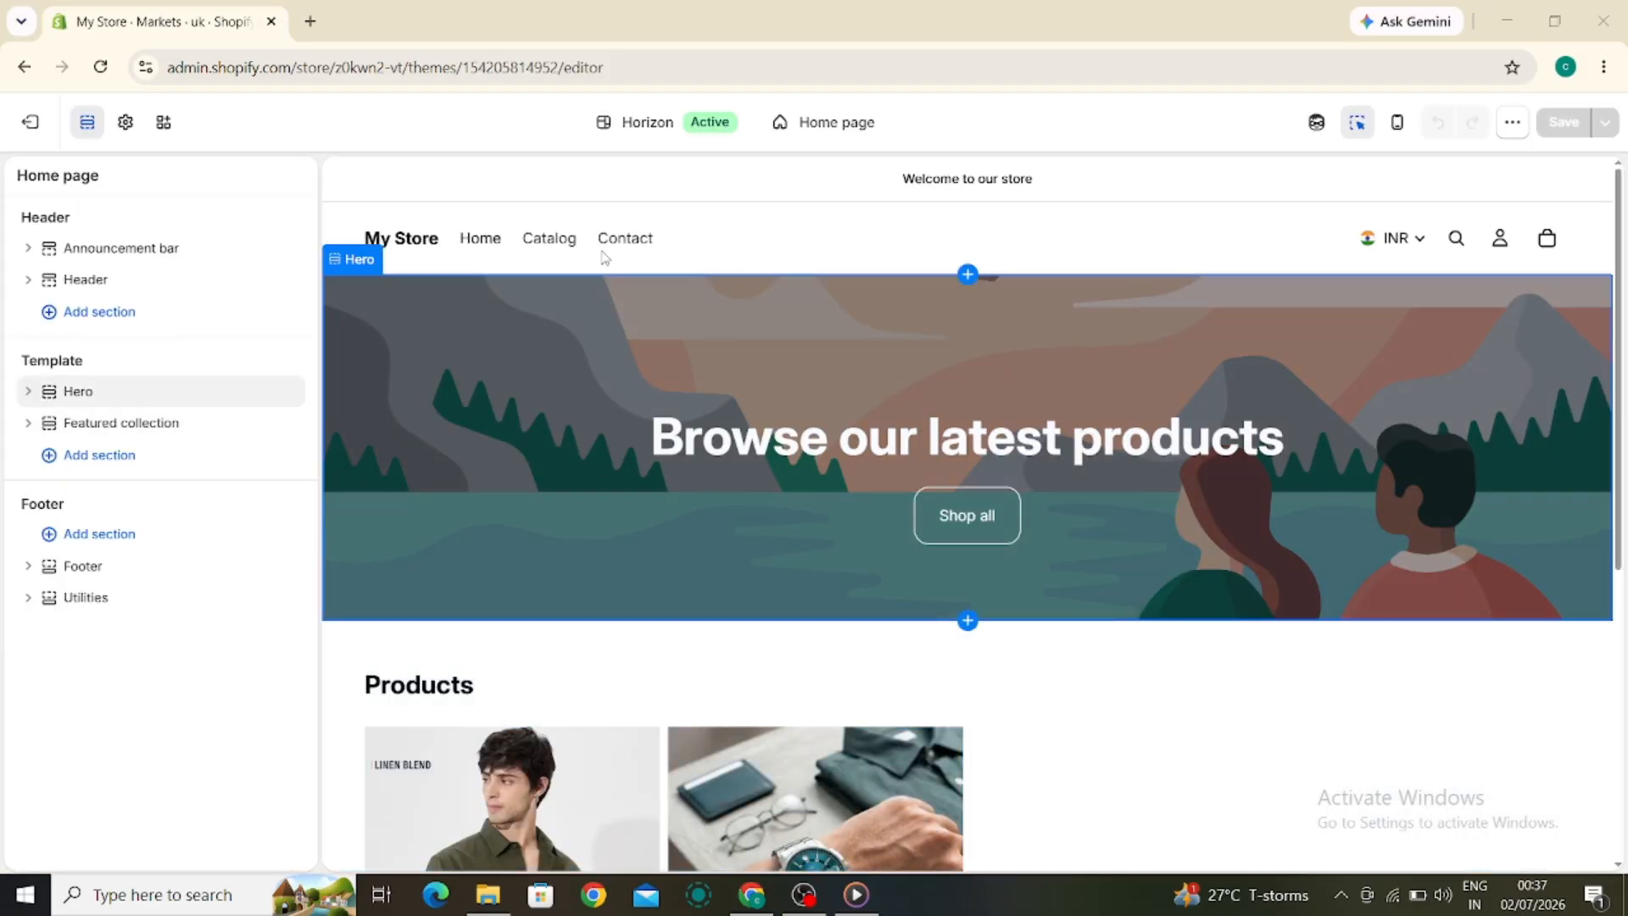
left_click(1395, 239)
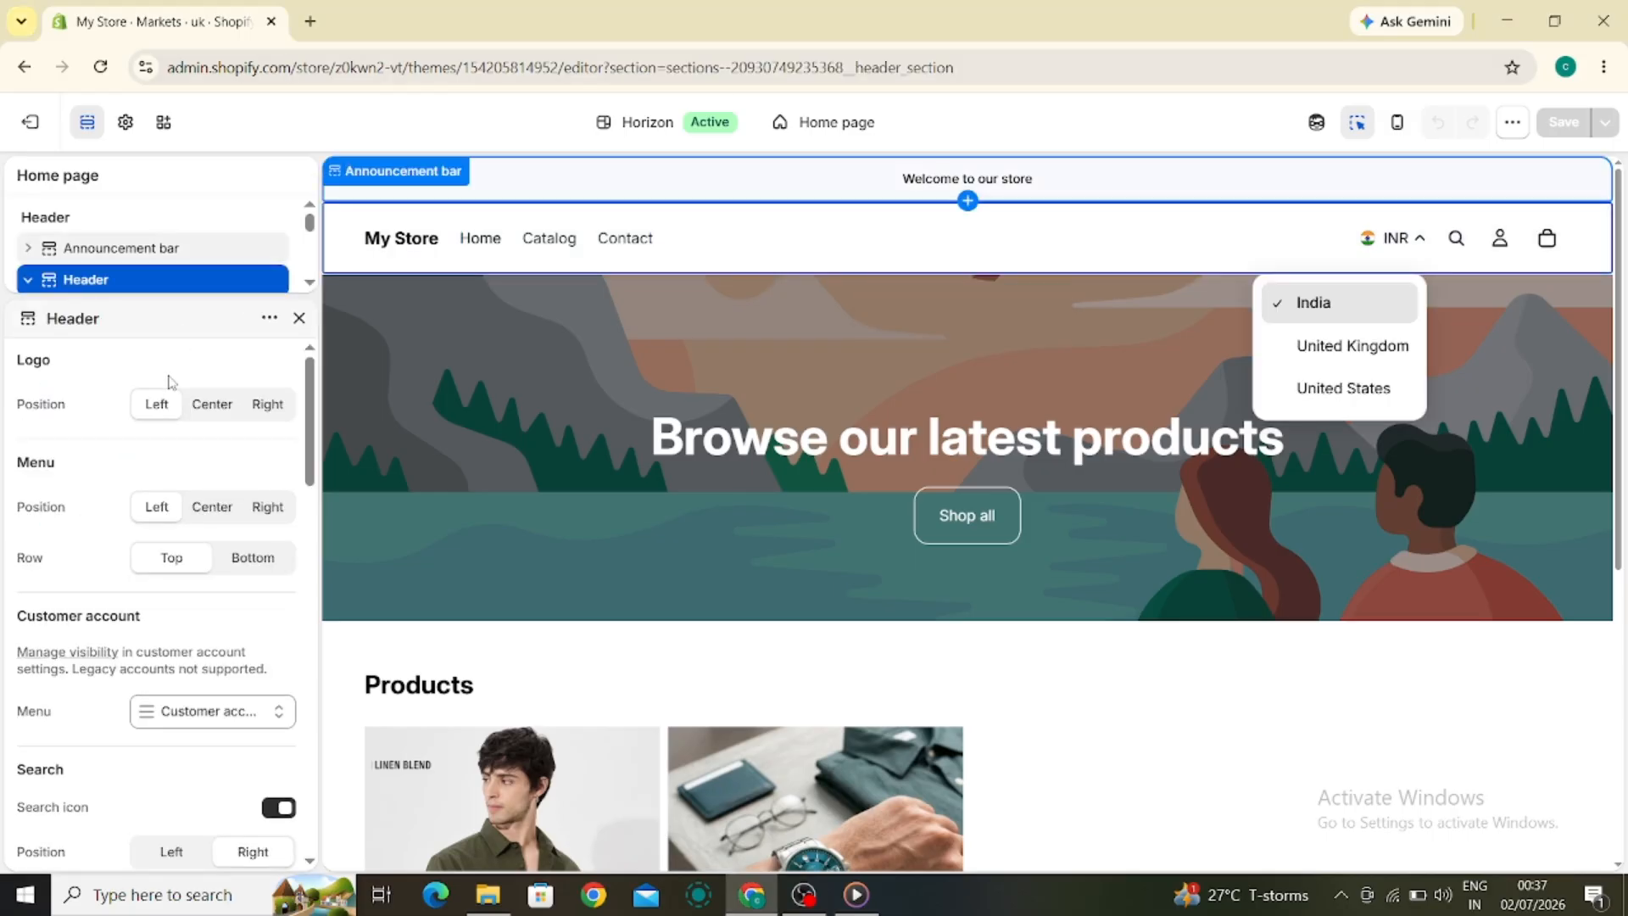
Open the live storefront, switch its country selector to United Kingdom and review the countries it offers
scroll(170, 378, "down", 2)
scroll(169, 377, "down", 4)
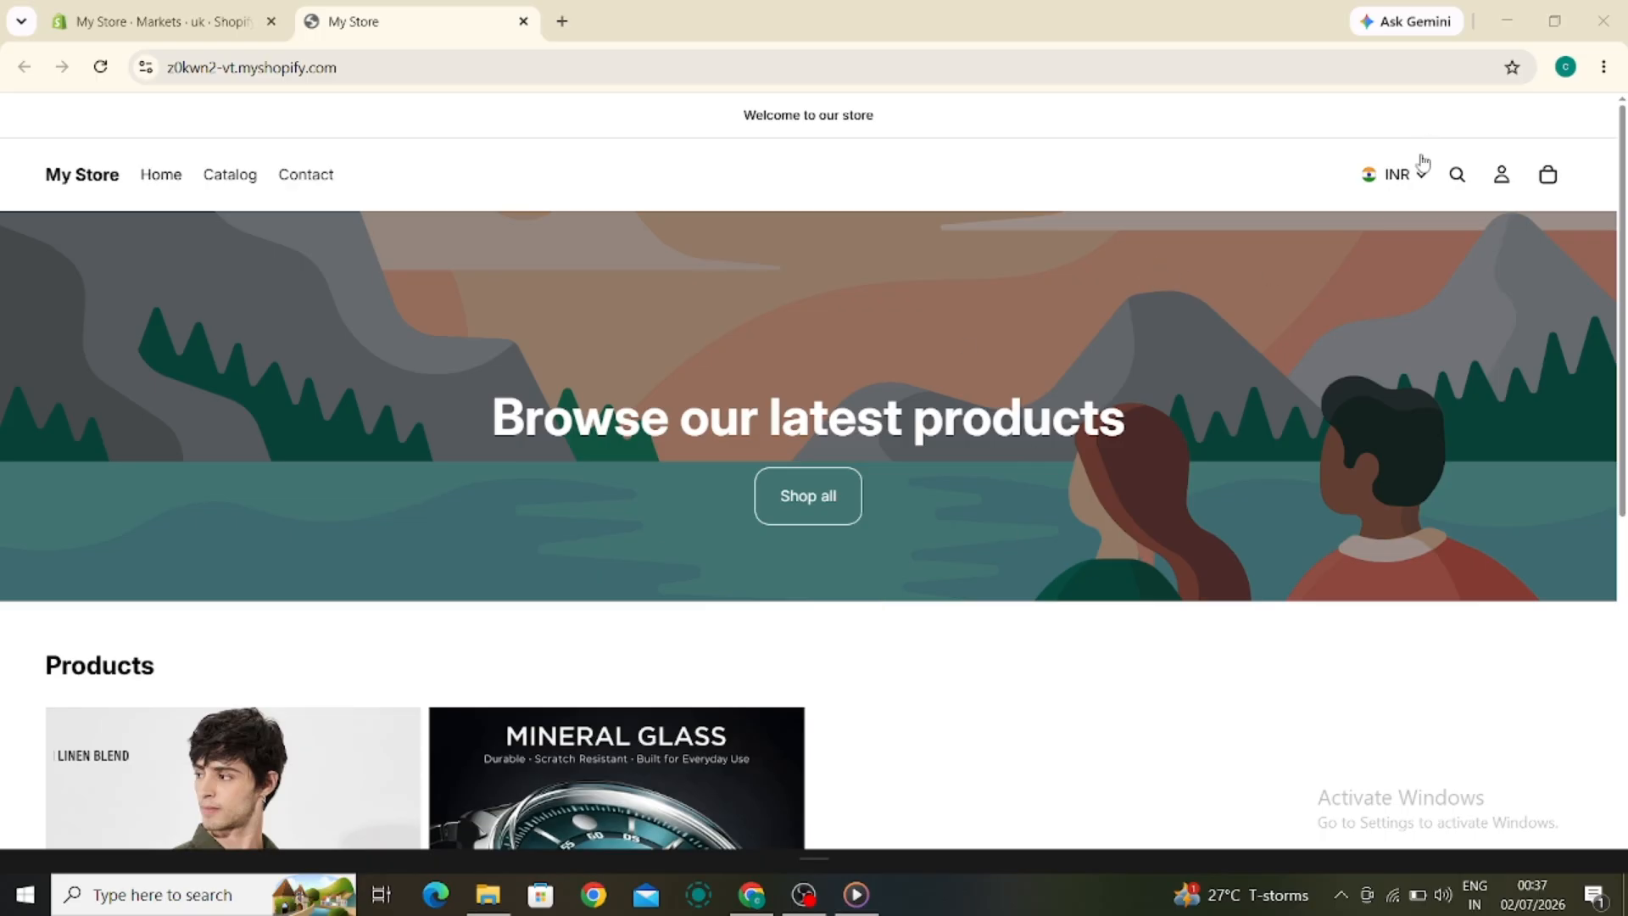
left_click(1421, 169)
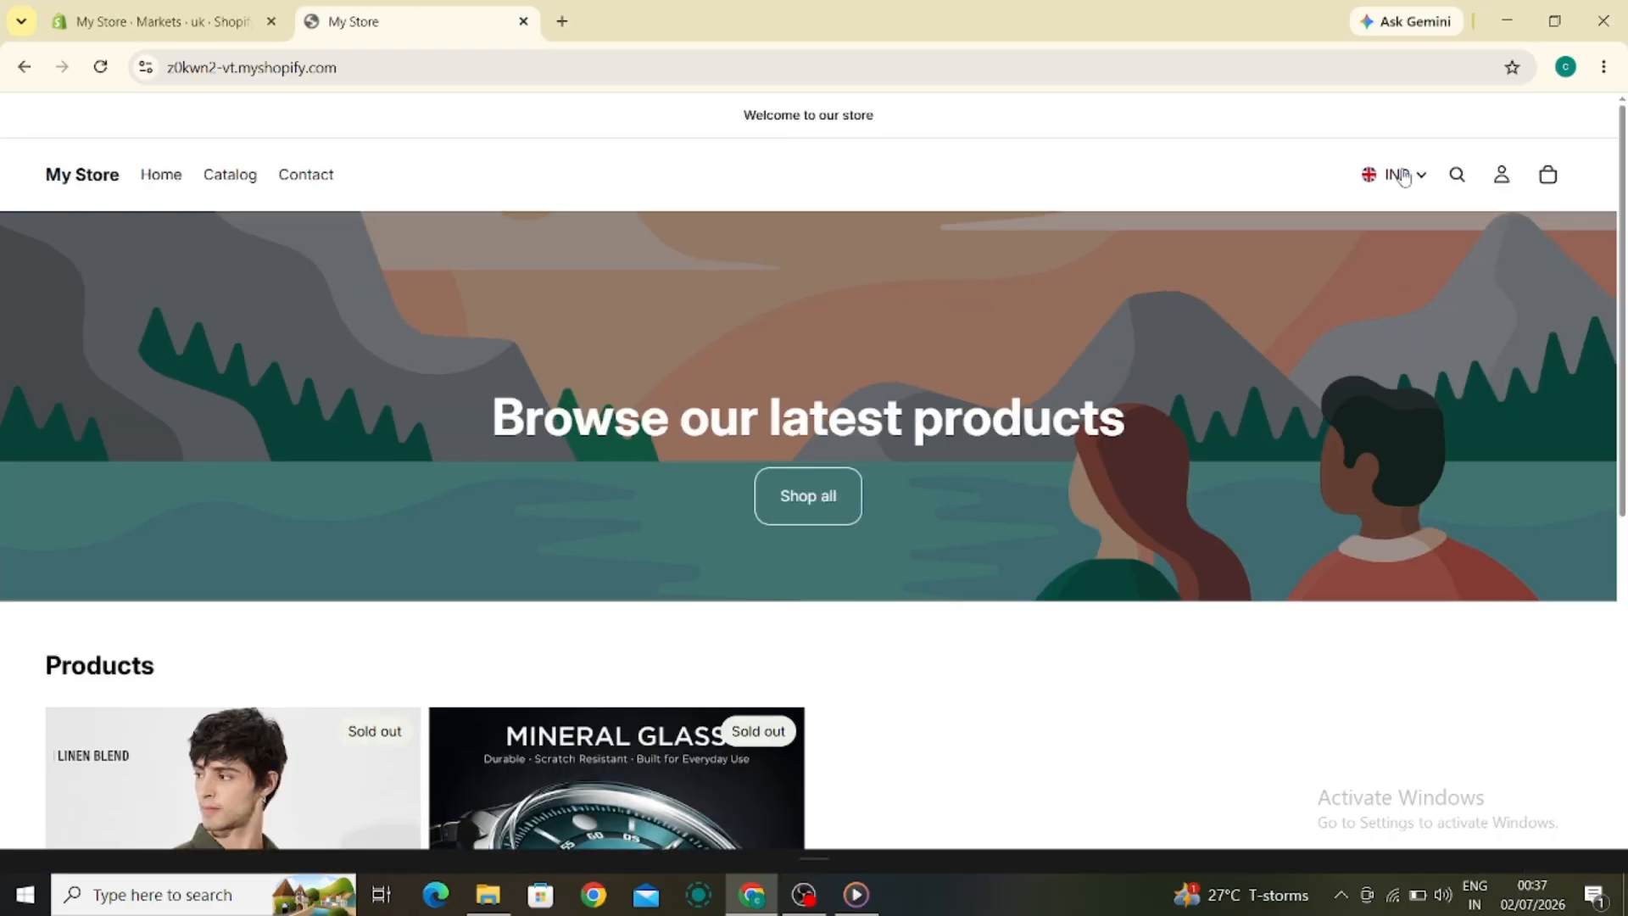
left_click(1392, 180)
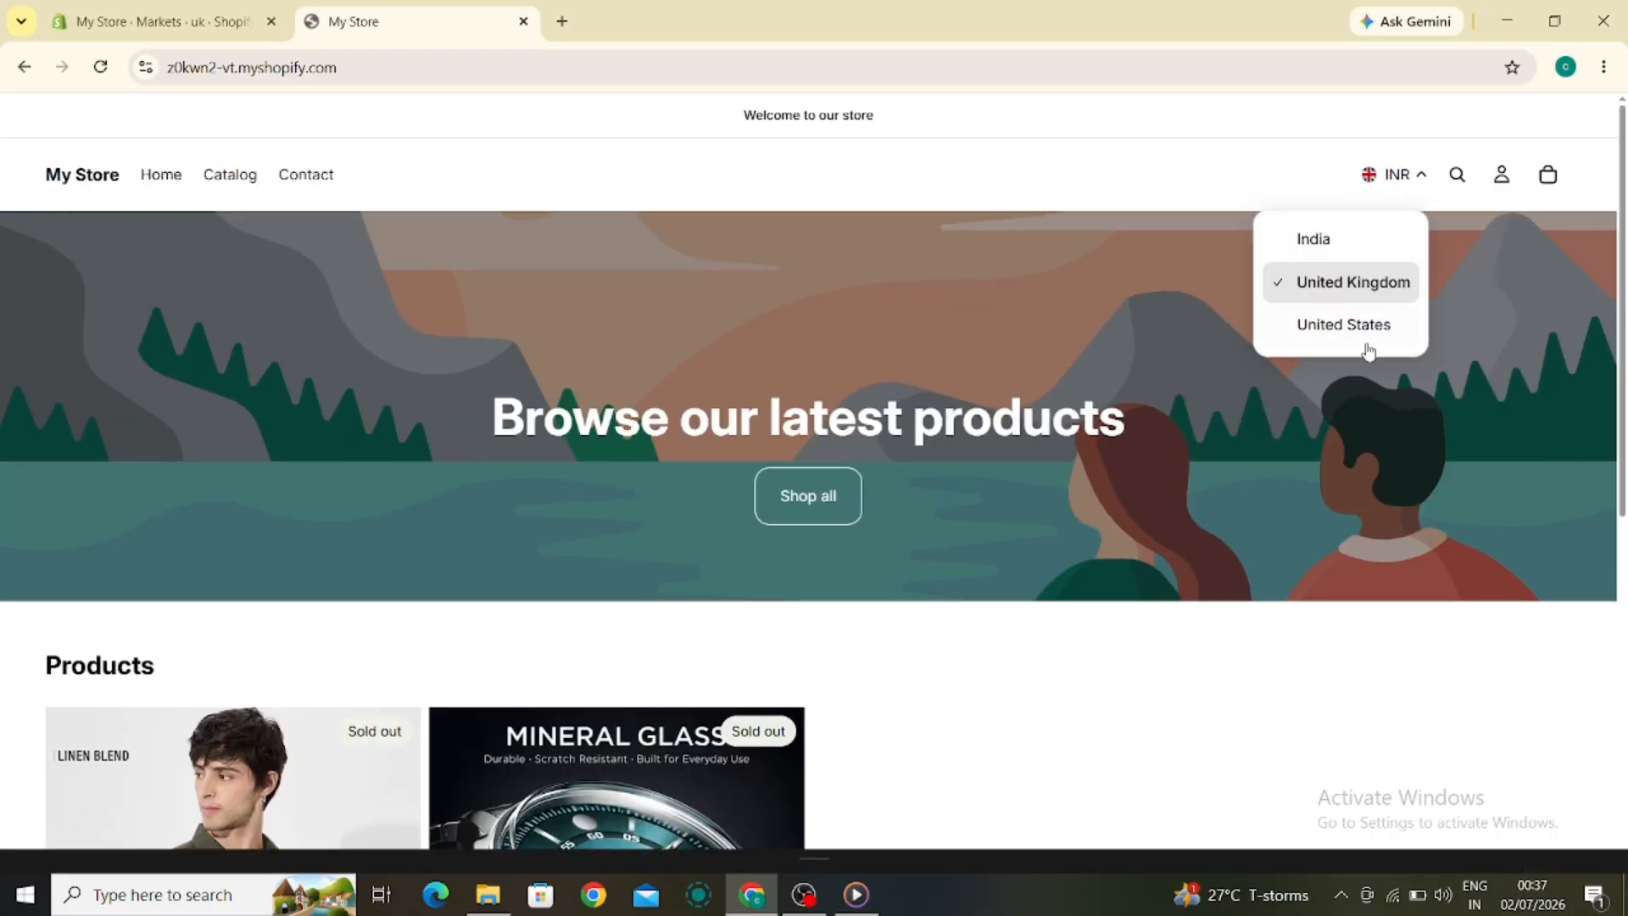
left_click(1431, 178)
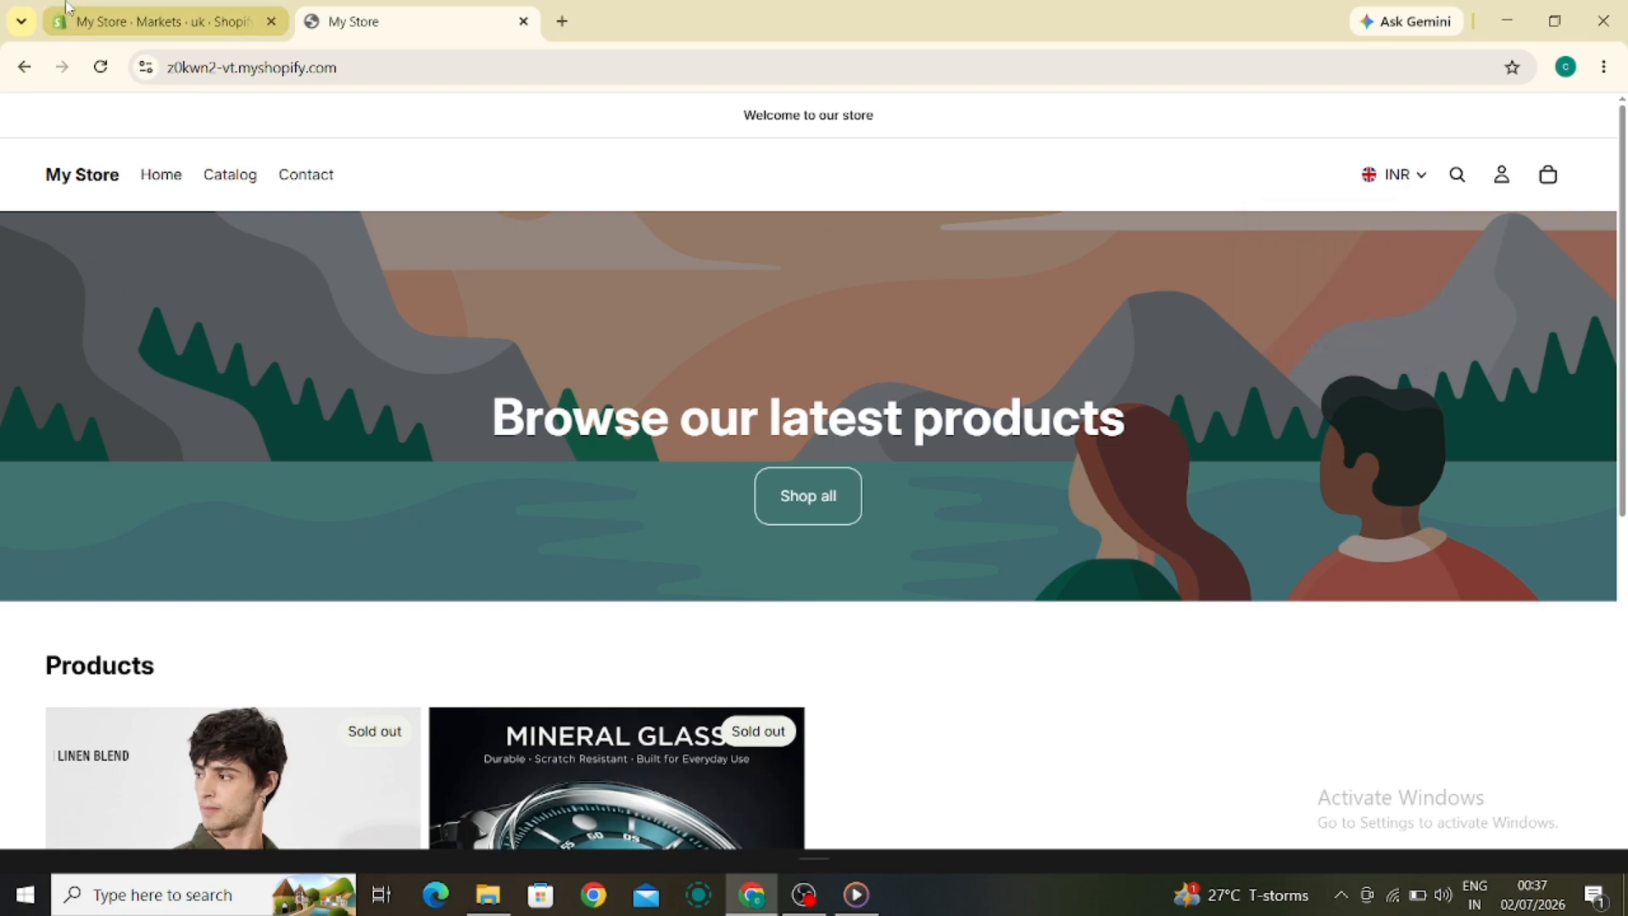
Open the Markets list in the store admin and compare it with the countries in the storefront's country selector
left_click(178, 18)
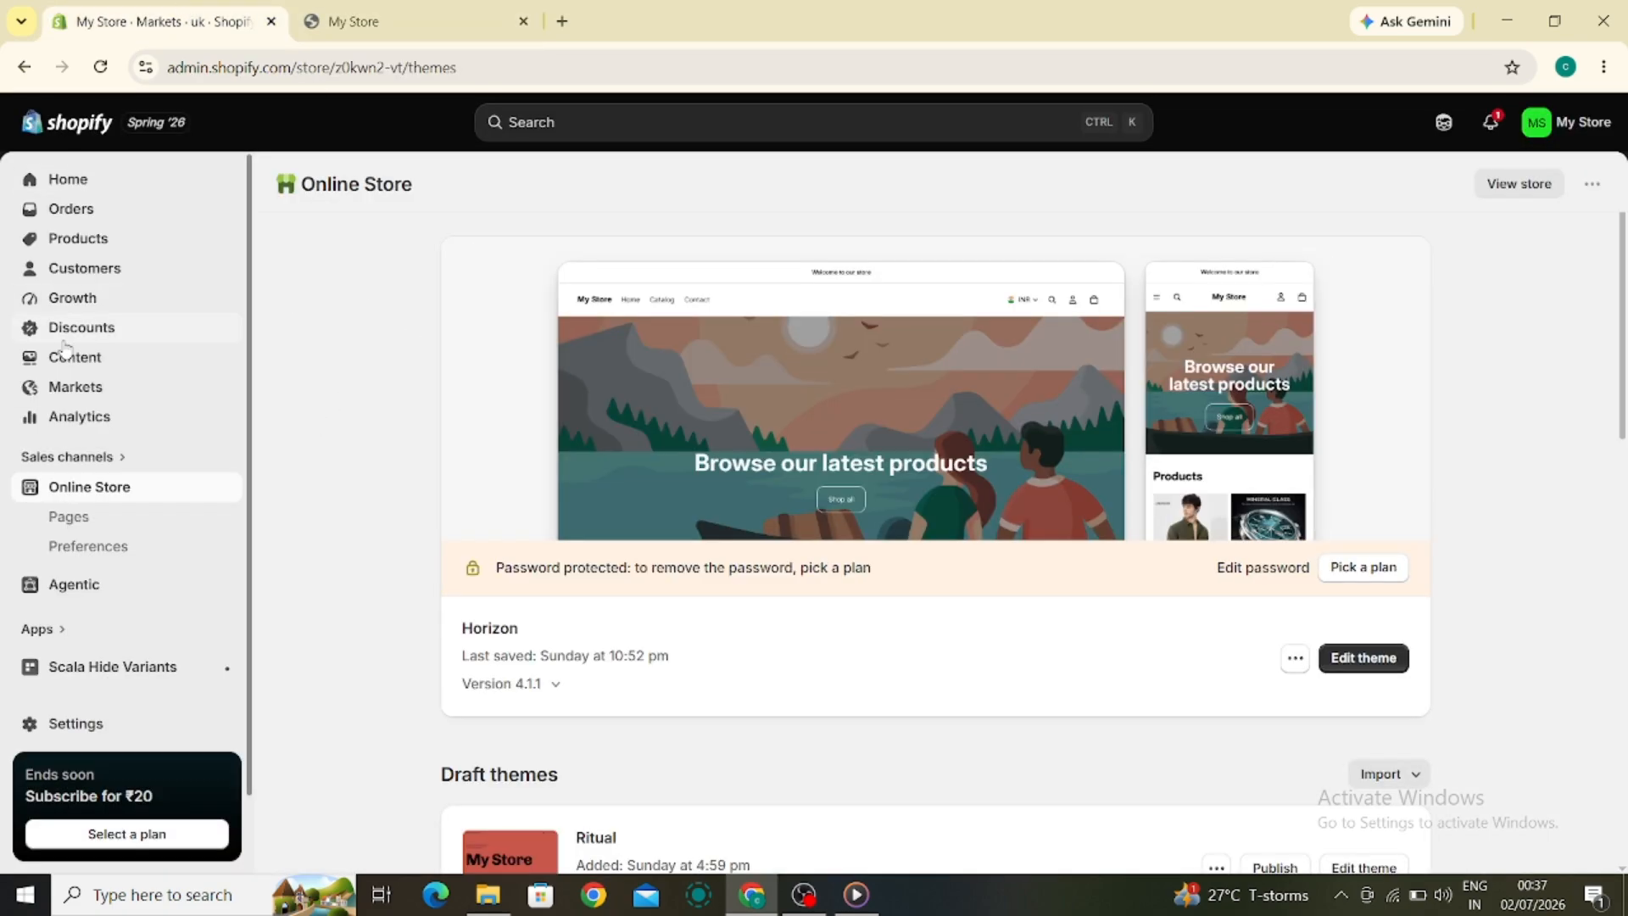
left_click(68, 388)
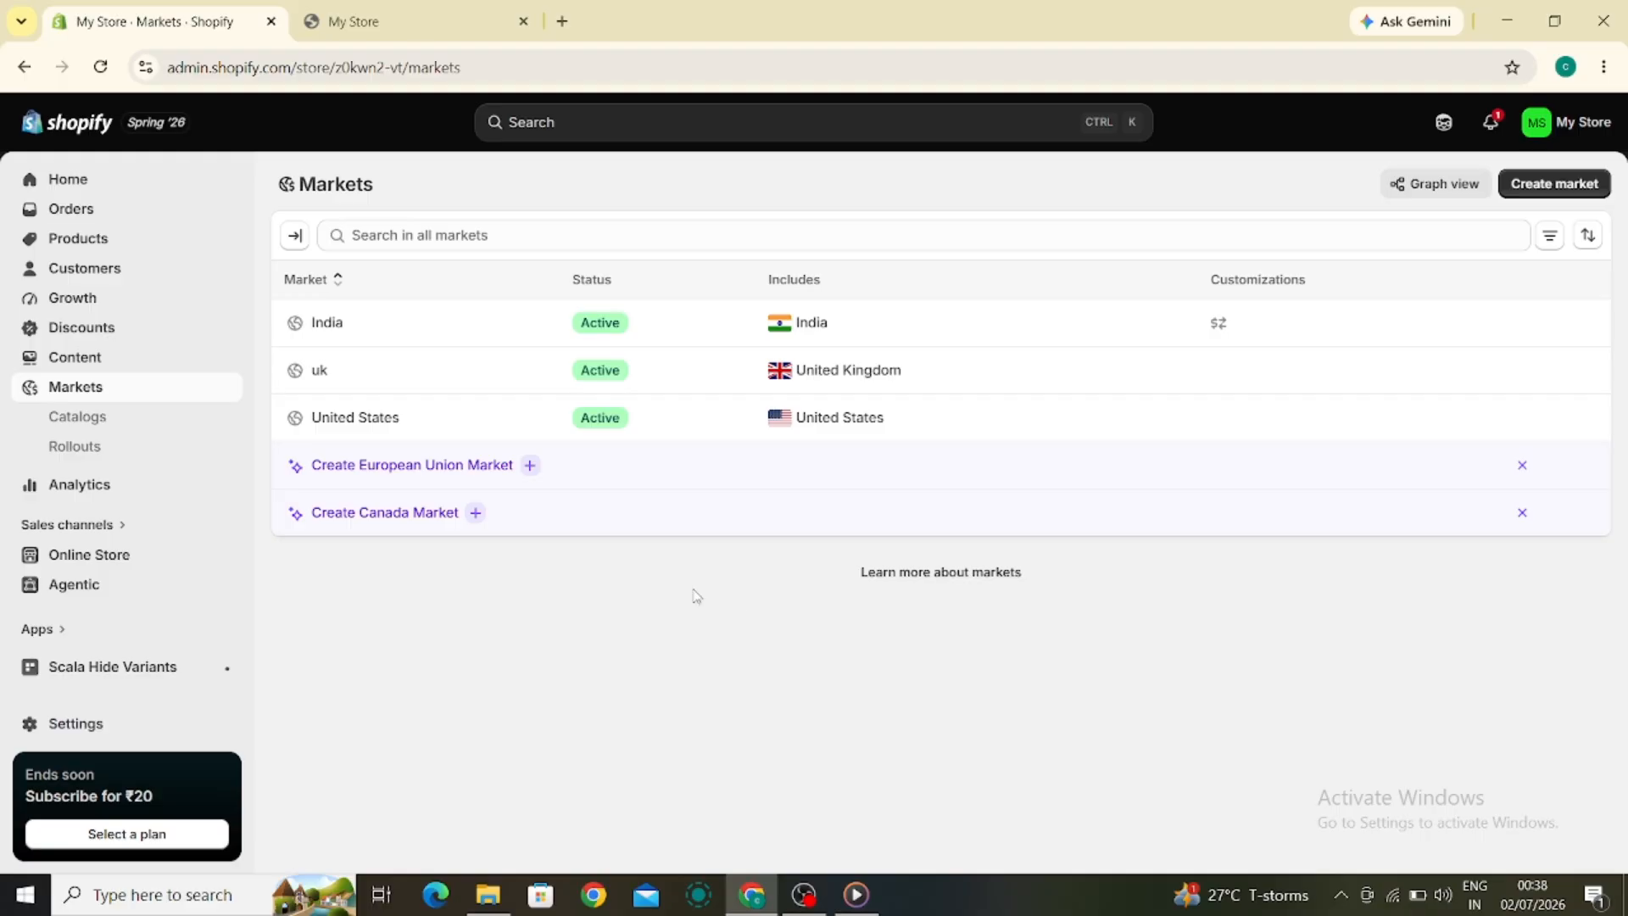
key("ctrl+Tab")
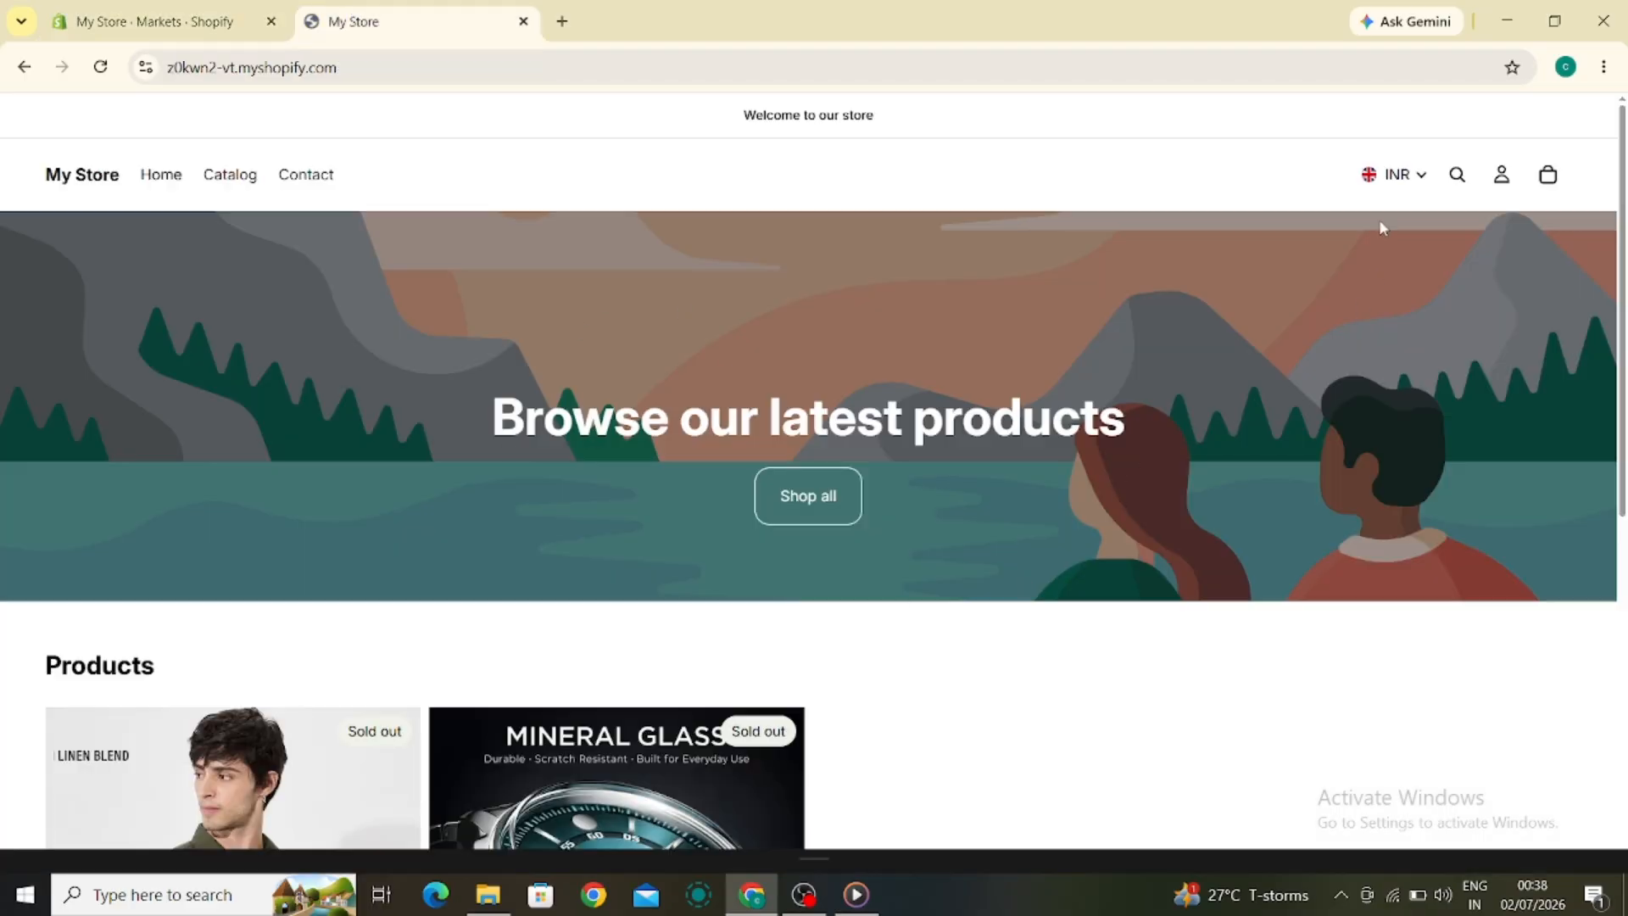
left_click(1391, 178)
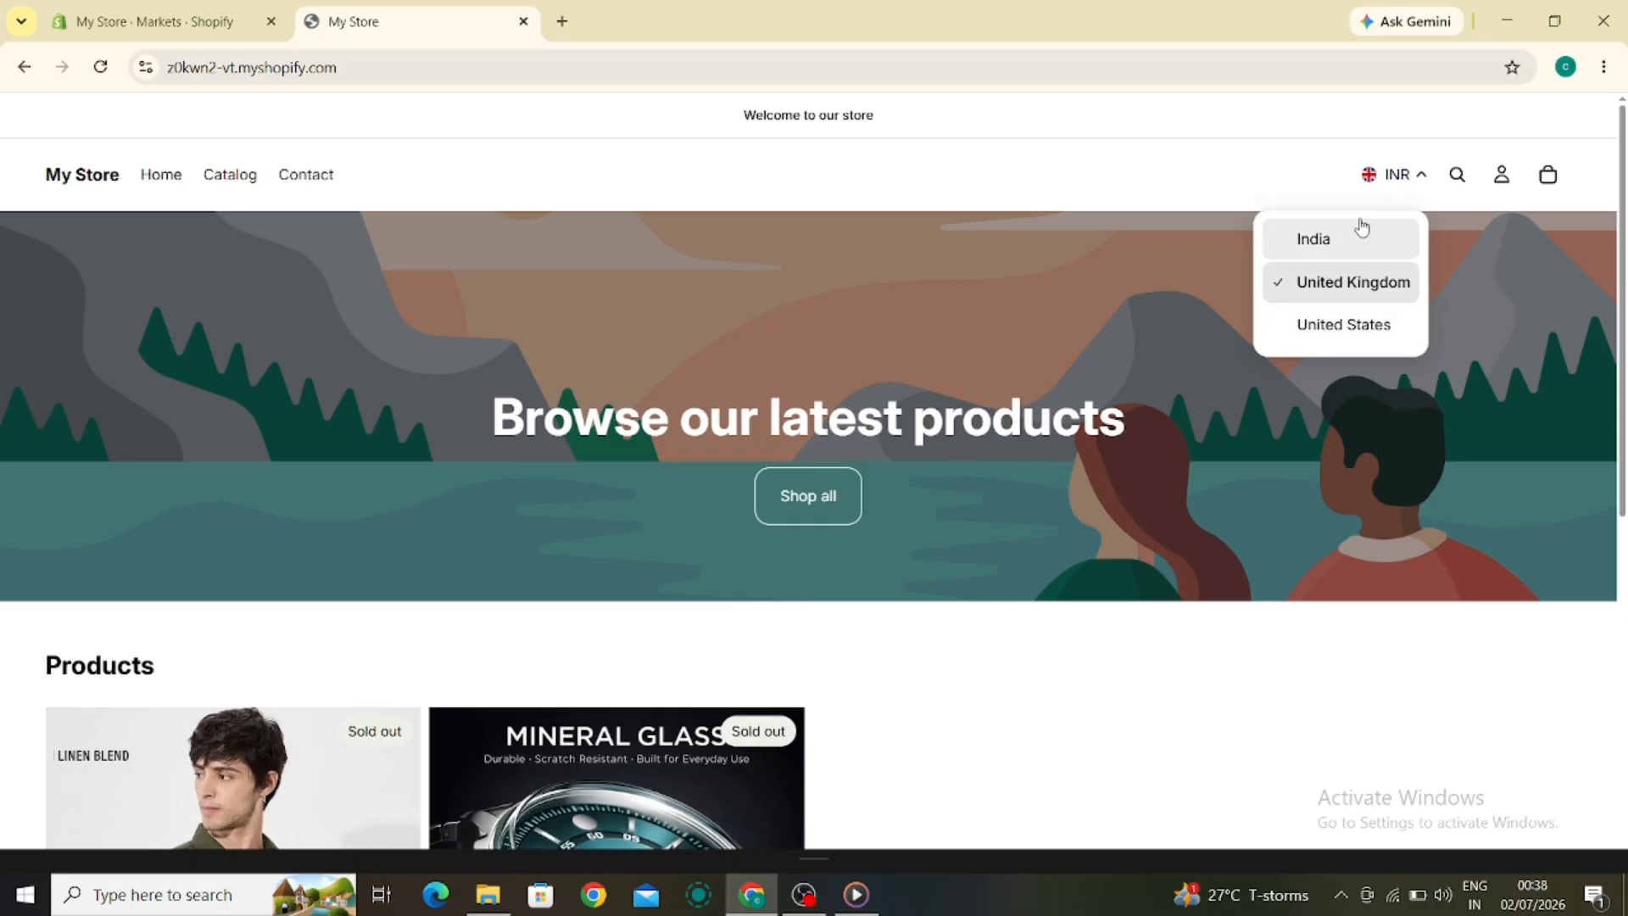
left_click(618, 298)
left_click(129, 7)
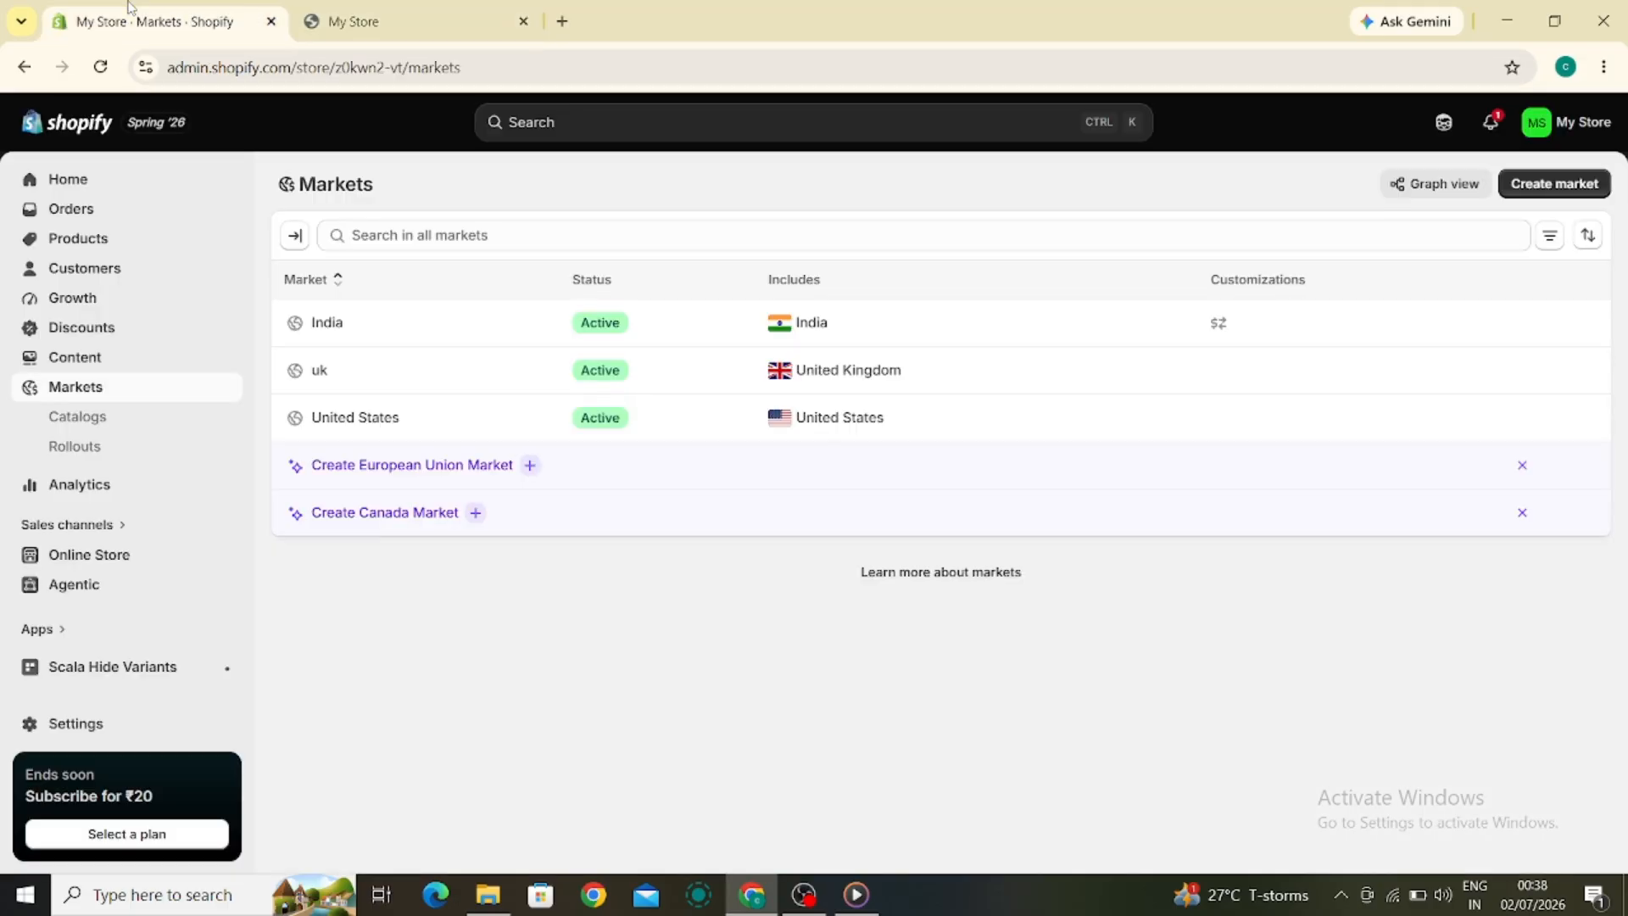